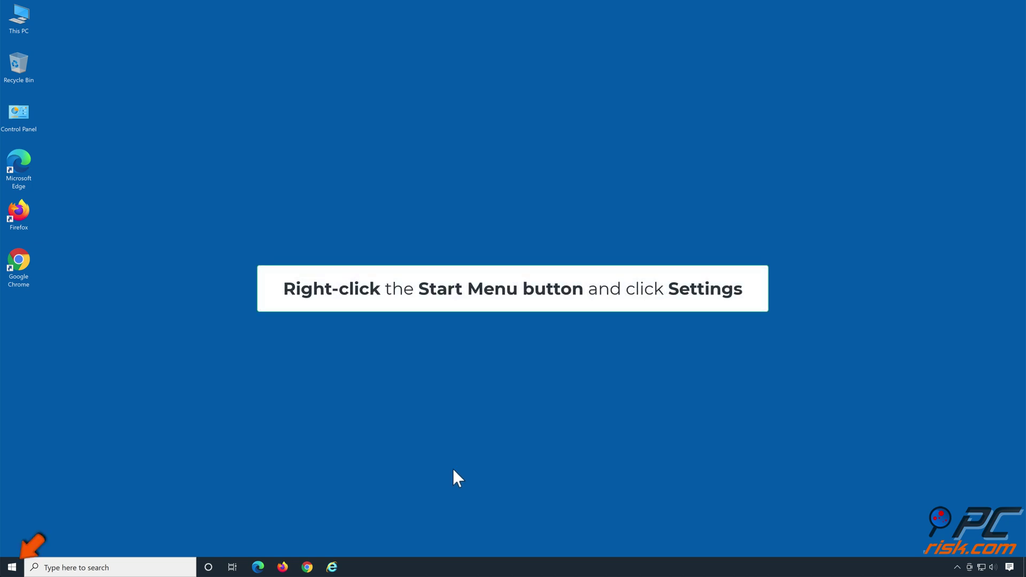
# Open Windows Settings from the Start right-click menu and go to Update & Security > Troubleshoot.
pyautogui.rightClick(23, 562)
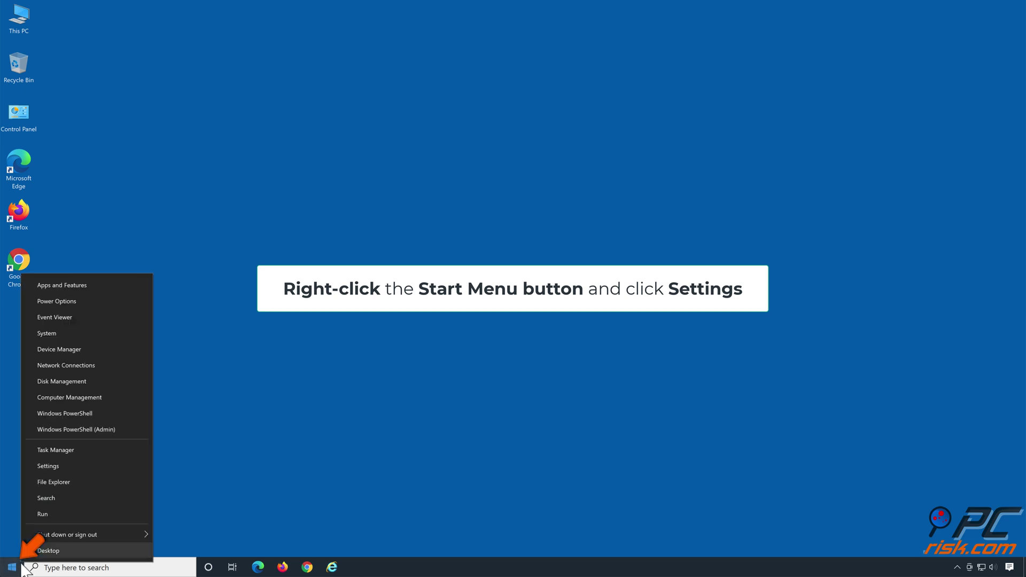
pyautogui.click(60, 466)
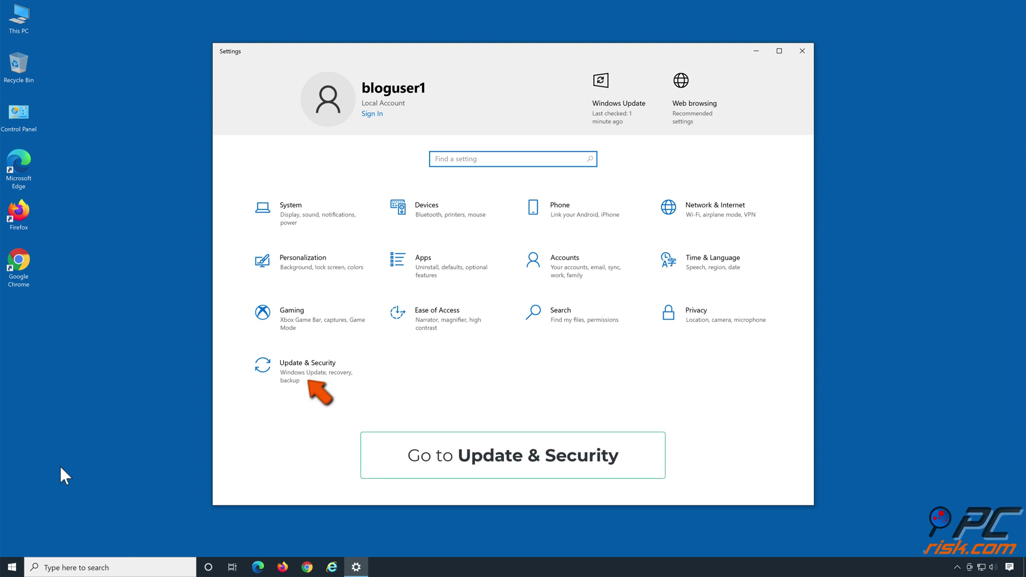
pyautogui.click(308, 380)
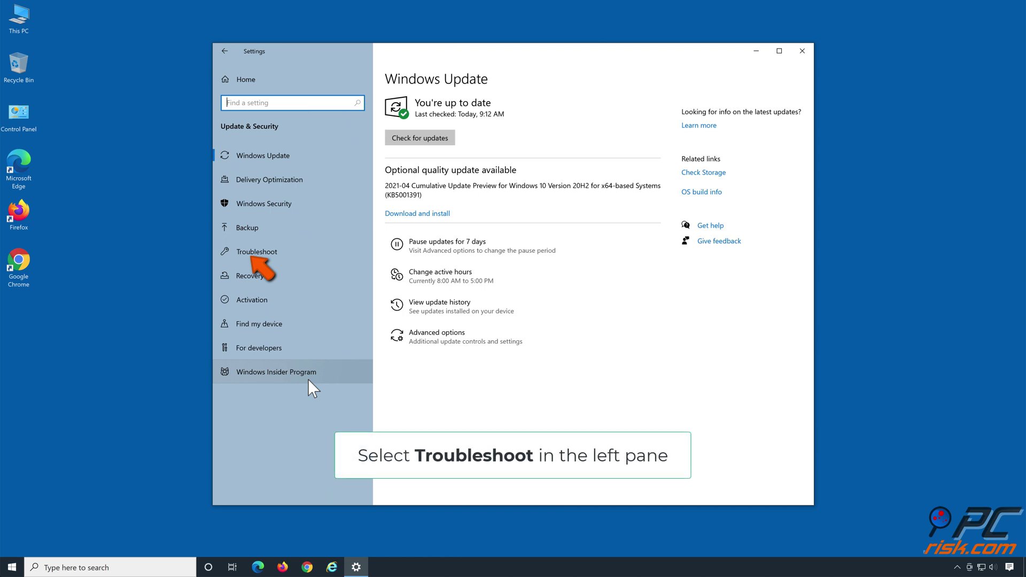
pyautogui.click(307, 255)
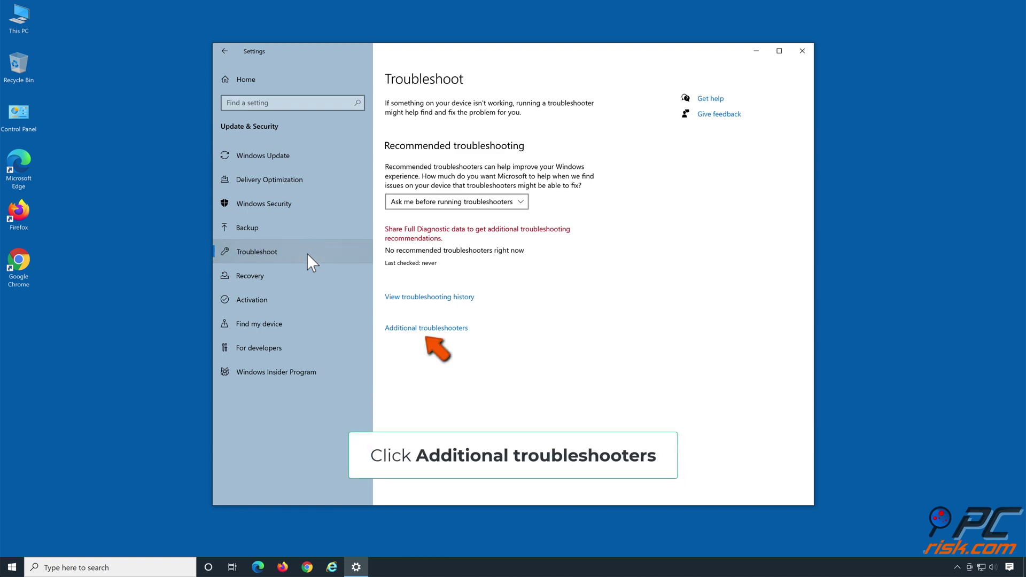
# Run the Windows Update troubleshooter from Additional troubleshooters, then close it and Settings.
pyautogui.click(424, 329)
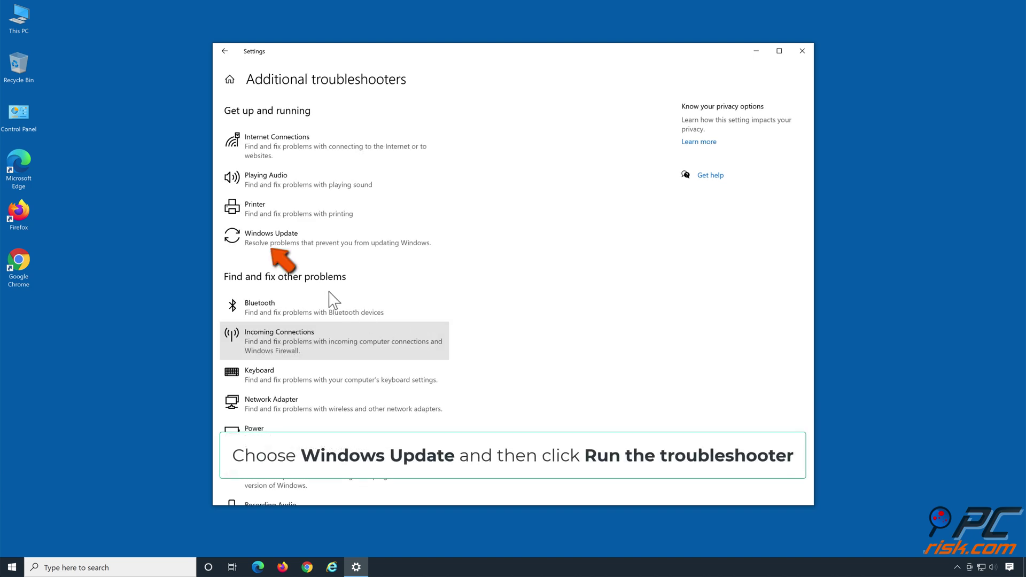
pyautogui.click(302, 250)
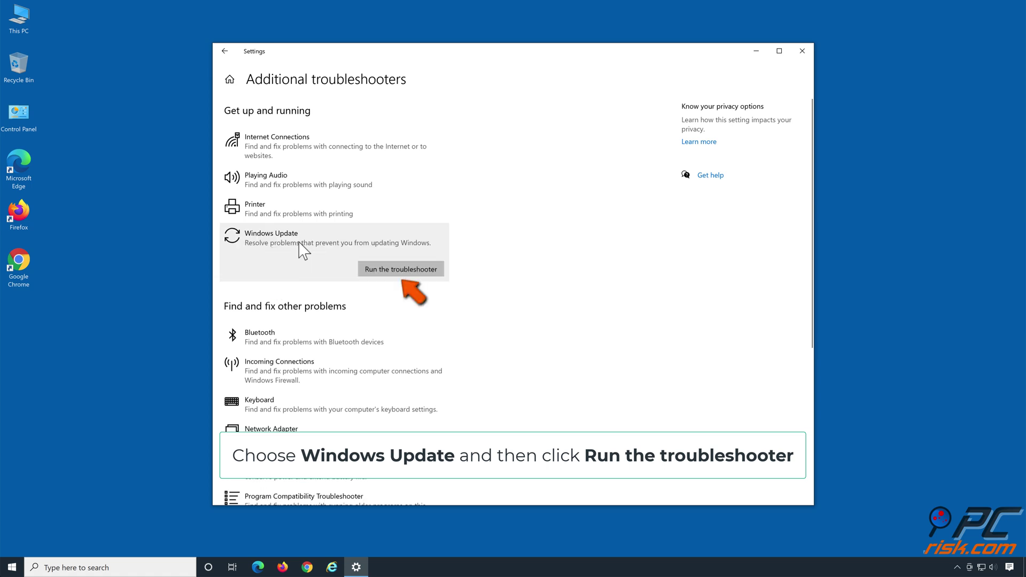
pyautogui.click(389, 273)
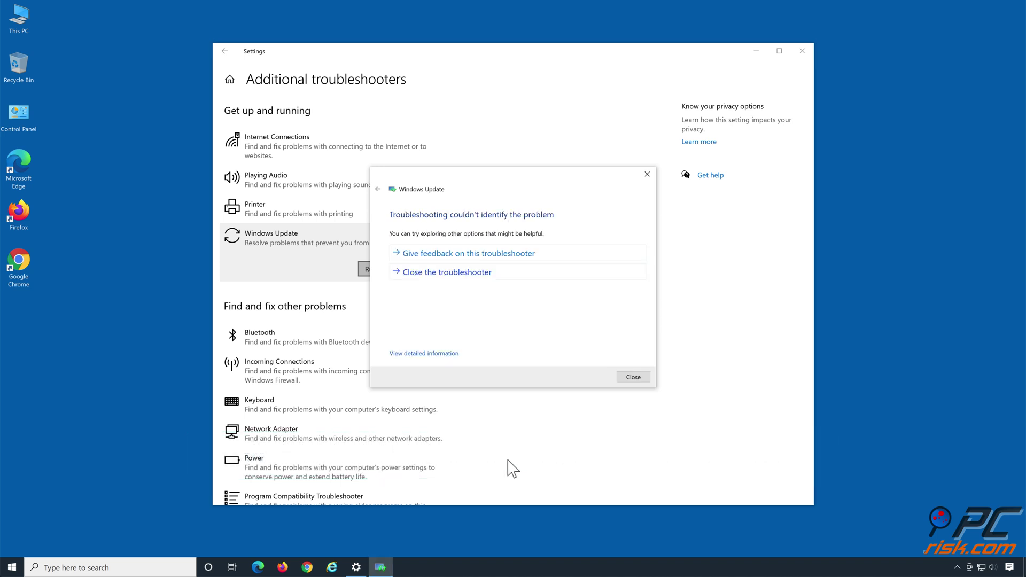
pyautogui.click(483, 275)
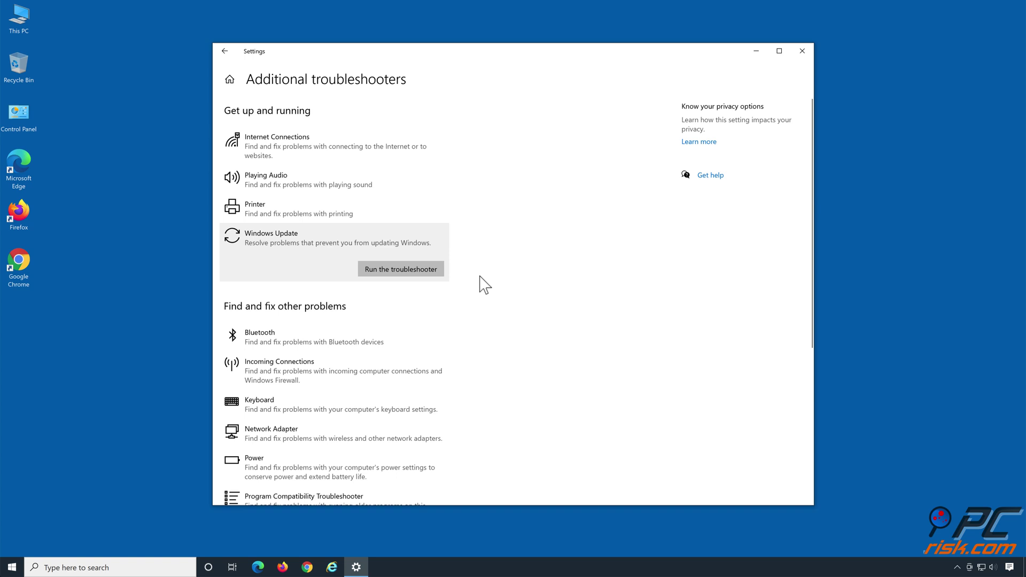
pyautogui.click(805, 52)
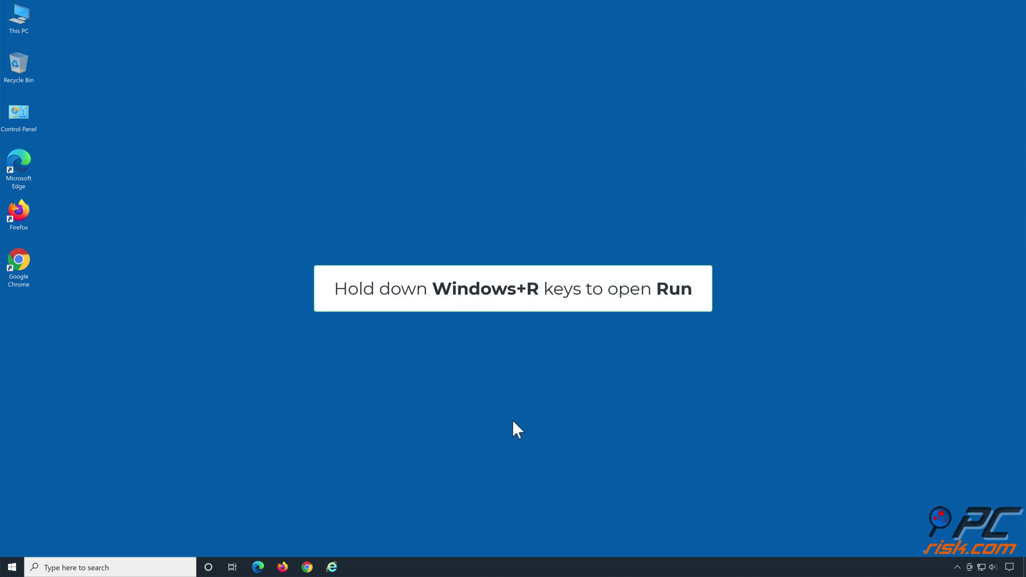
# Launch cleanmgr from the Run box to open Disk Cleanup for drive C:.
pyautogui.press('super+r')
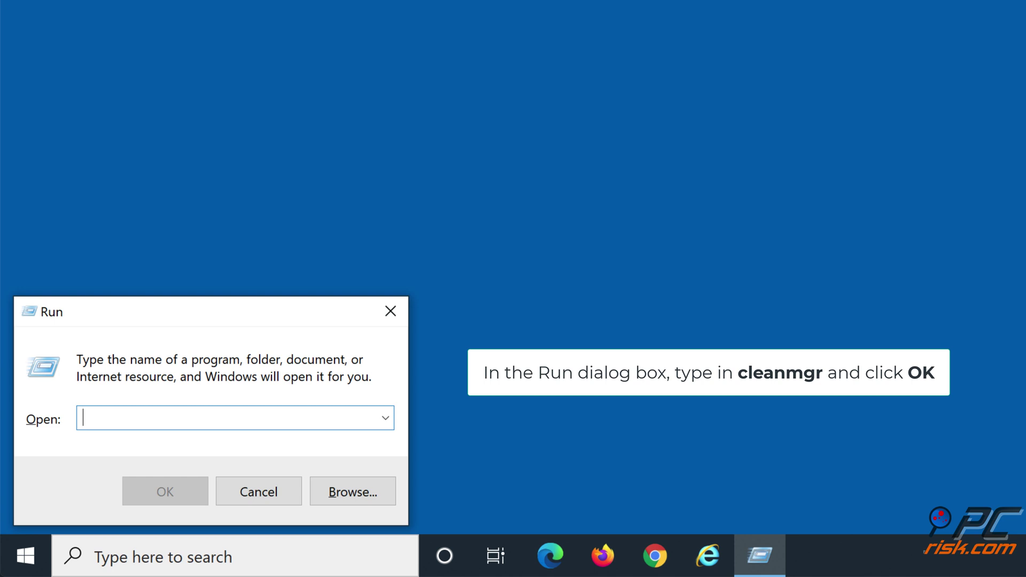
pyautogui.write('cleanmgr')
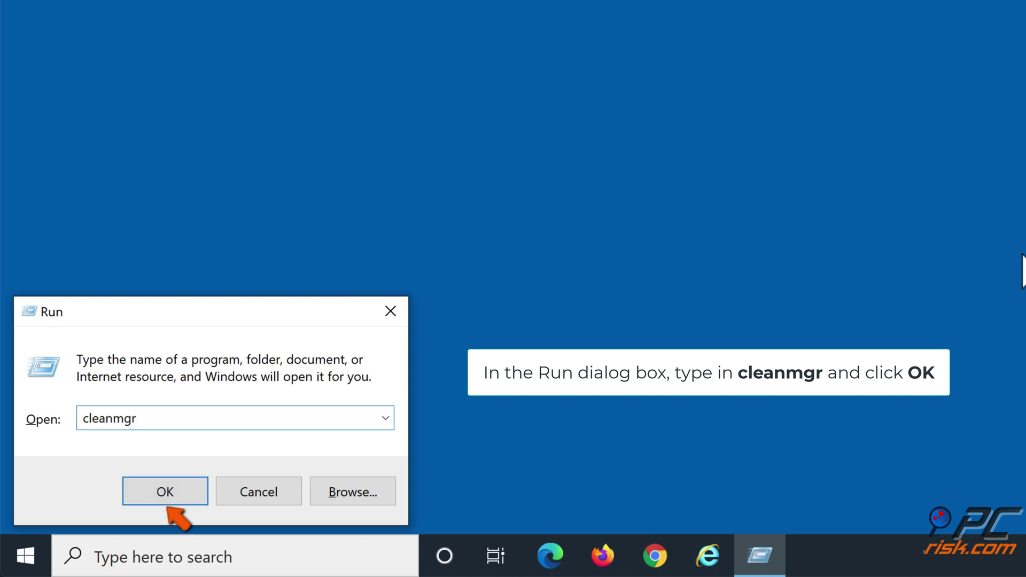
pyautogui.click(163, 500)
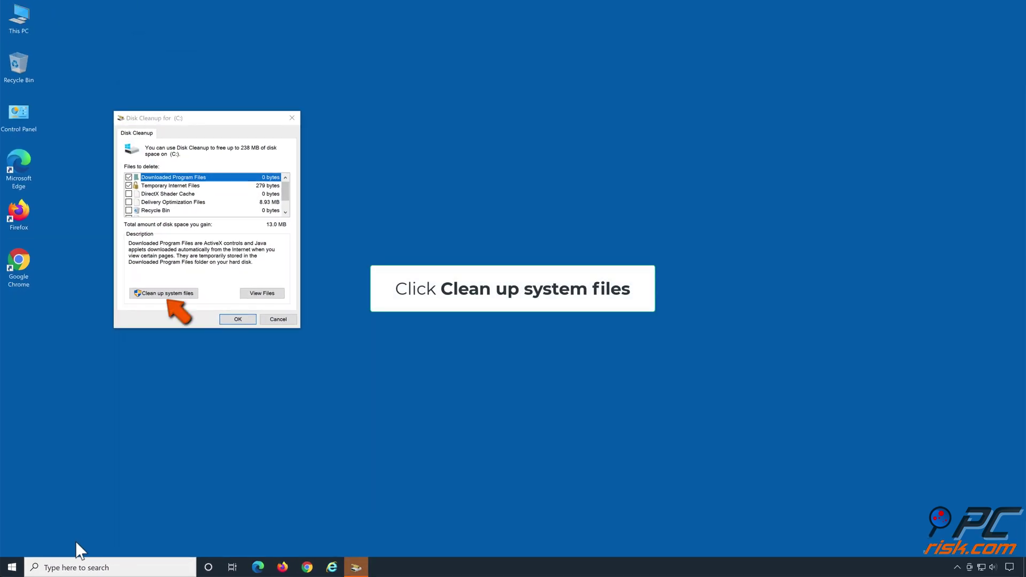
# Clean system files, deleting Windows Update Cleanup, error reports, DirectX Shader Cache, Recycle Bin and Temporary files.
pyautogui.click(164, 295)
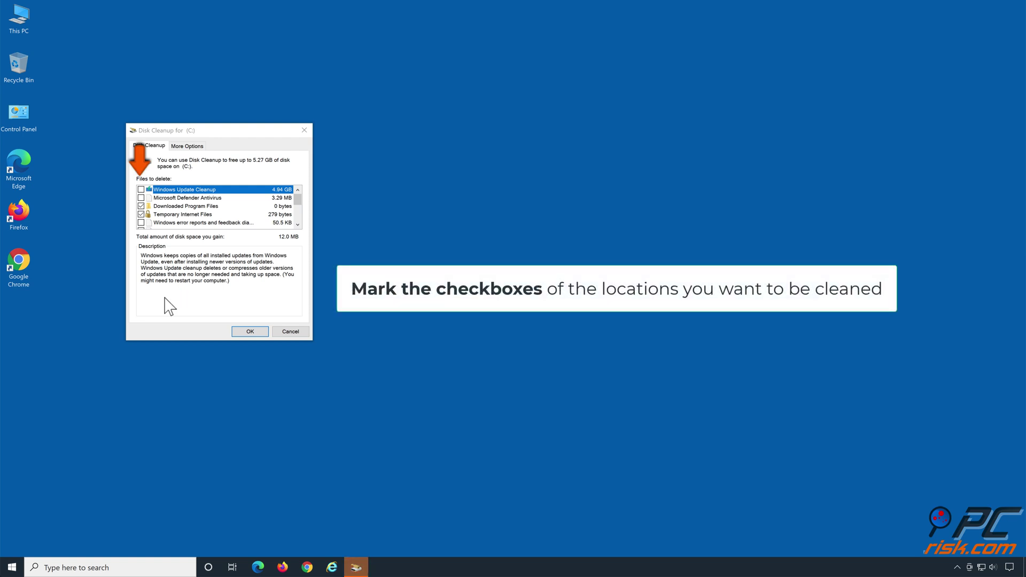
pyautogui.click(141, 190)
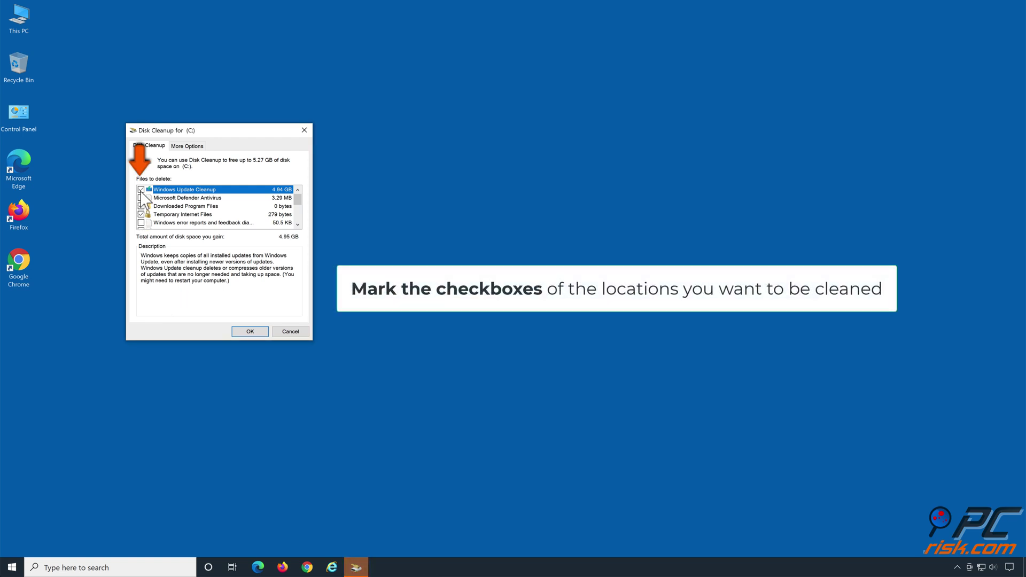
pyautogui.click(140, 222)
pyautogui.scroll(-1, 151, 224)
pyautogui.click(141, 207)
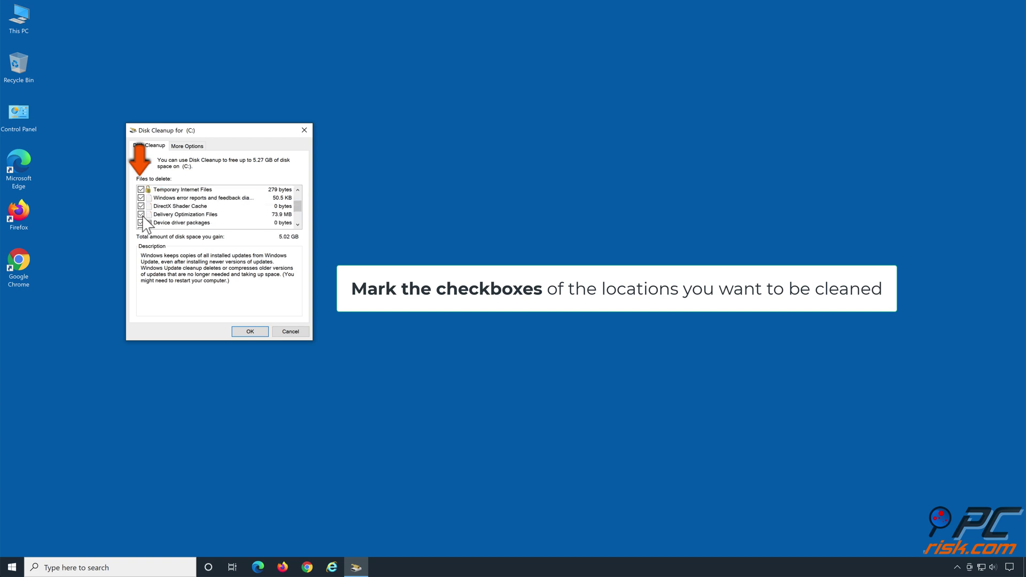
pyautogui.scroll(-2, 145, 218)
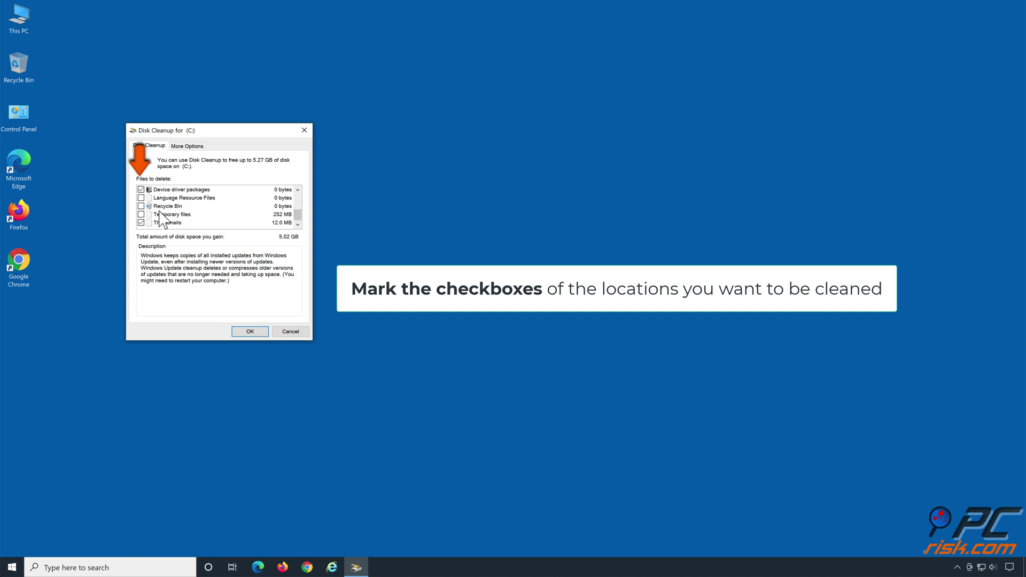
pyautogui.click(141, 207)
pyautogui.click(141, 214)
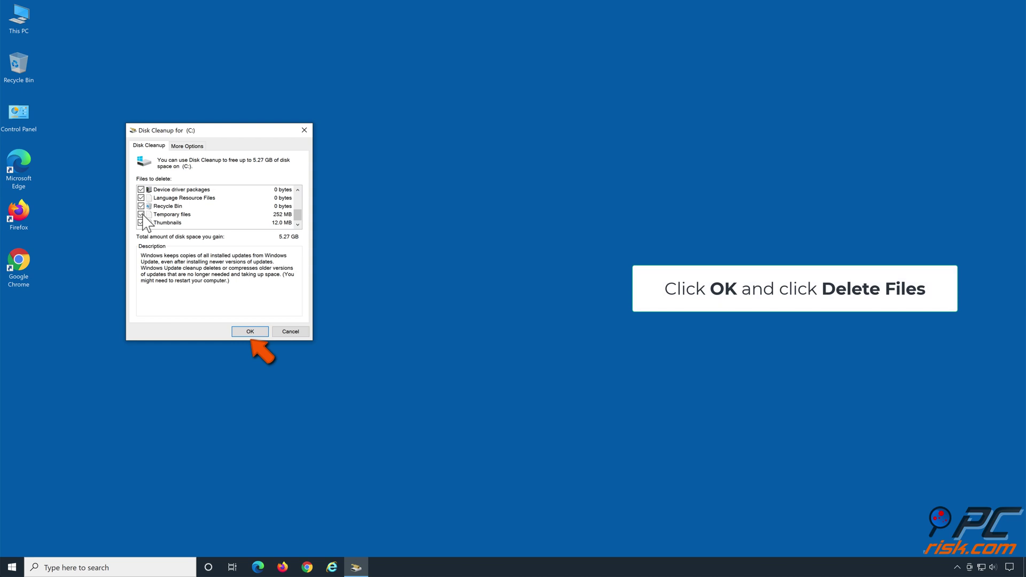
pyautogui.click(250, 332)
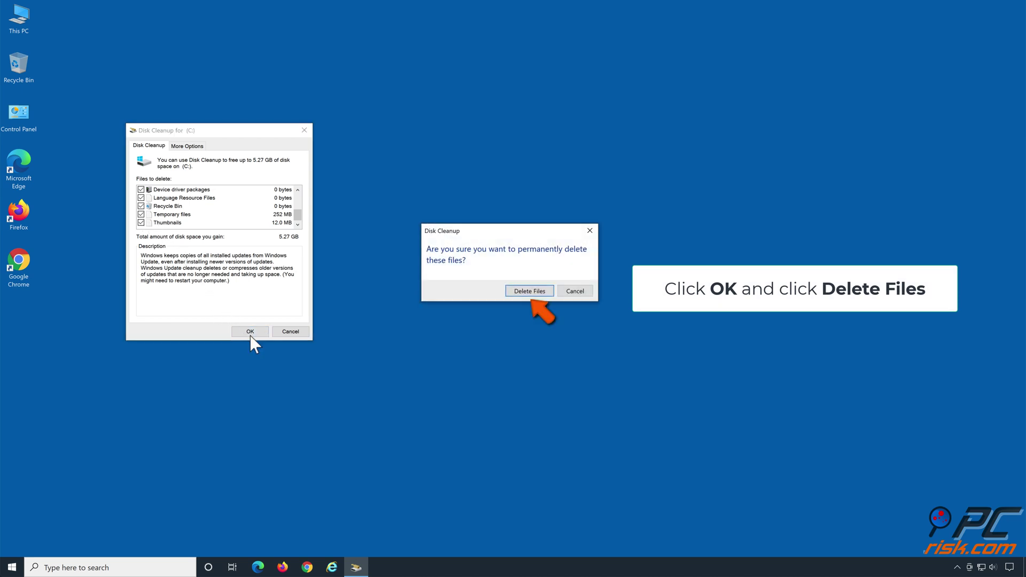
pyautogui.click(529, 293)
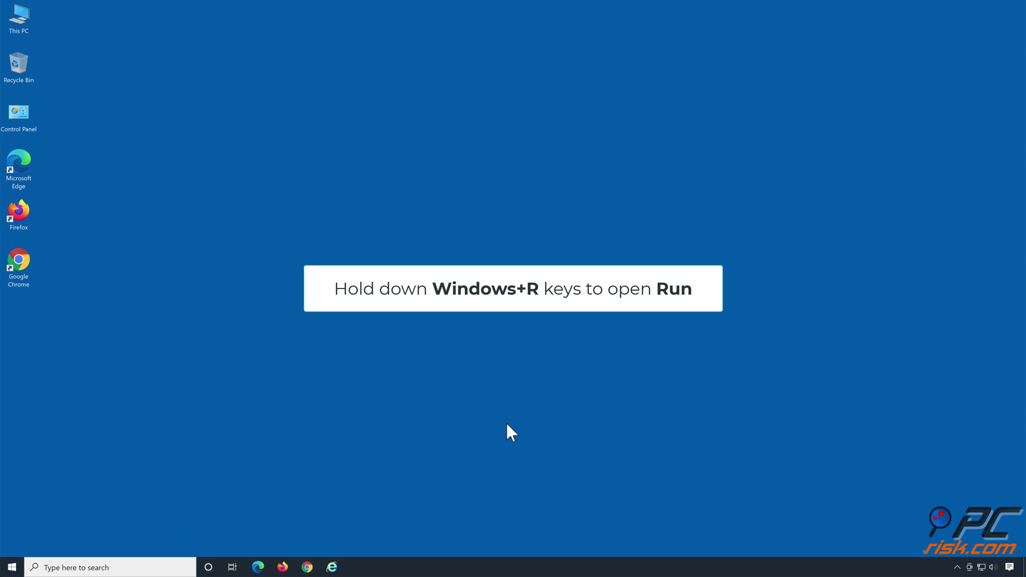
# Open an elevated Command Prompt and stop the wuauserv service.
pyautogui.press('super+r')
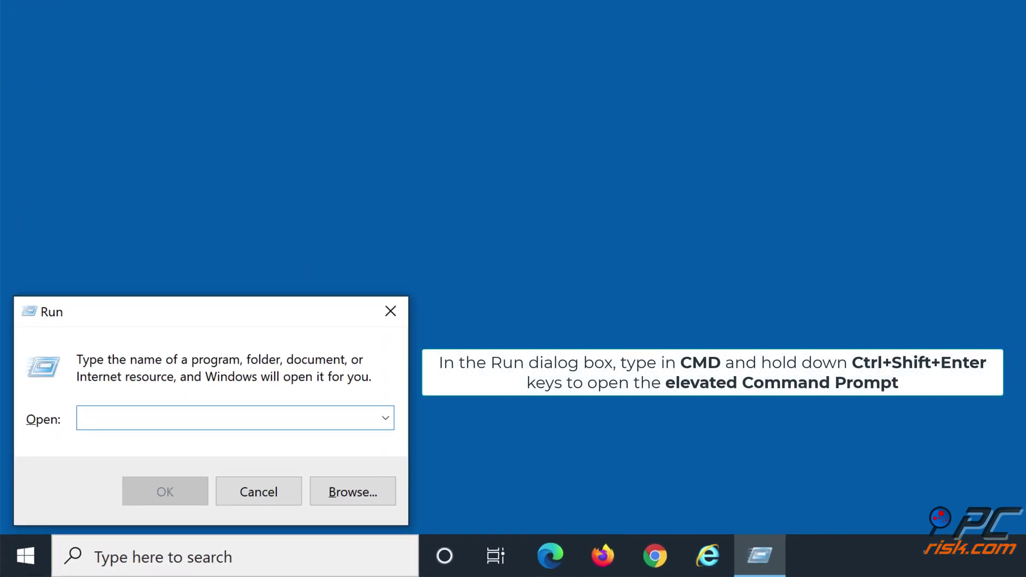
pyautogui.write('cmd')
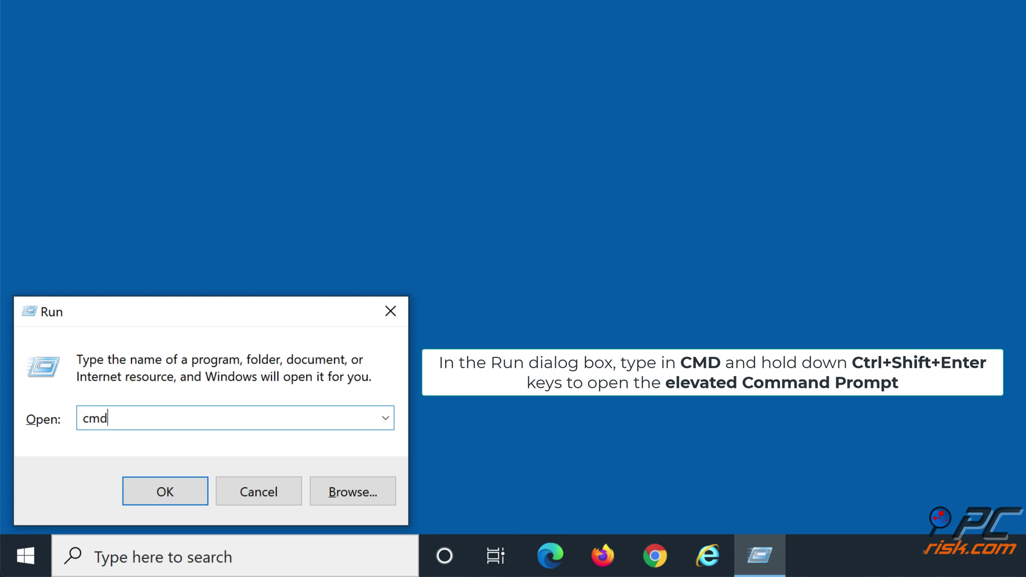
pyautogui.hotkey('ctrl', 'shift', 'Return')
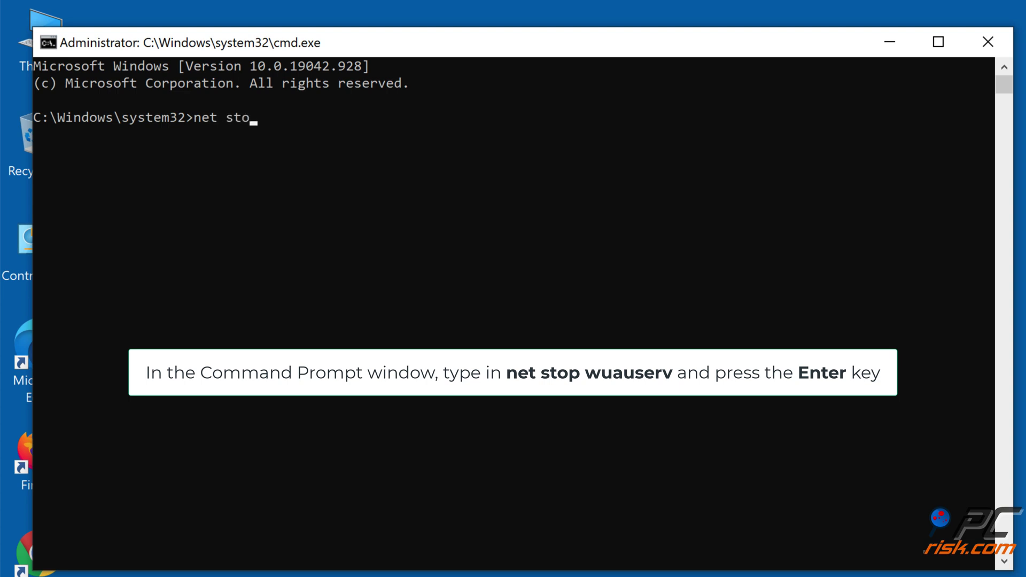
pyautogui.write('net stop wuauserv')
pyautogui.press('Return')
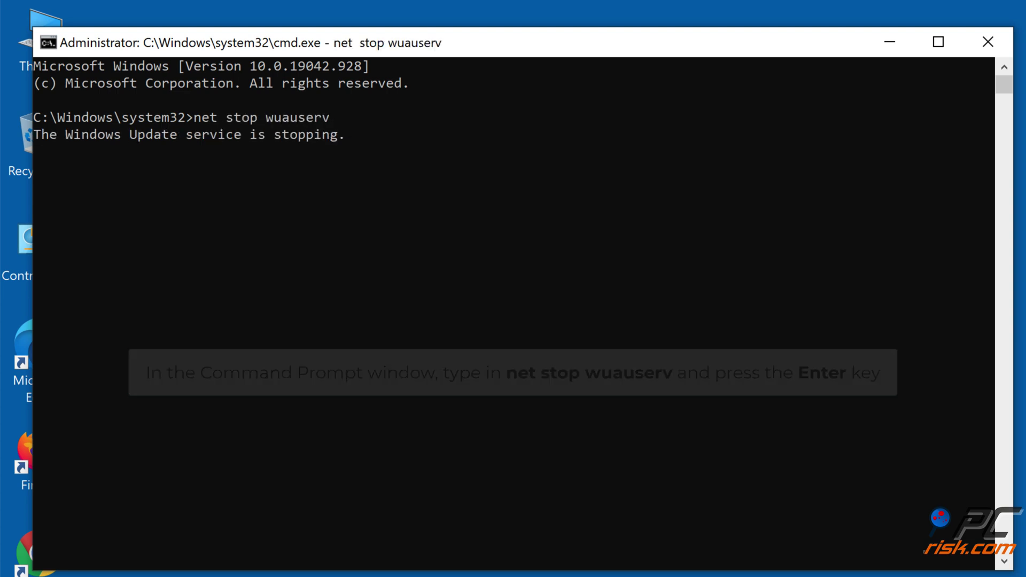
# Delete %systemroot%\softwaredistribution, restart wuauserv, and close Command Prompt.
pyautogui.write('rd ')
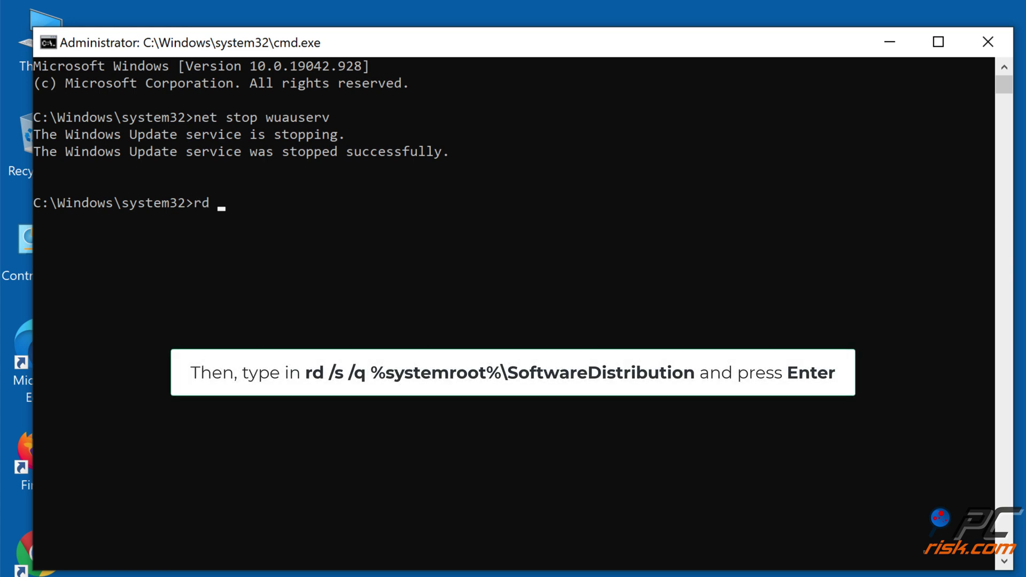
pyautogui.write('/s /q %systemroot')
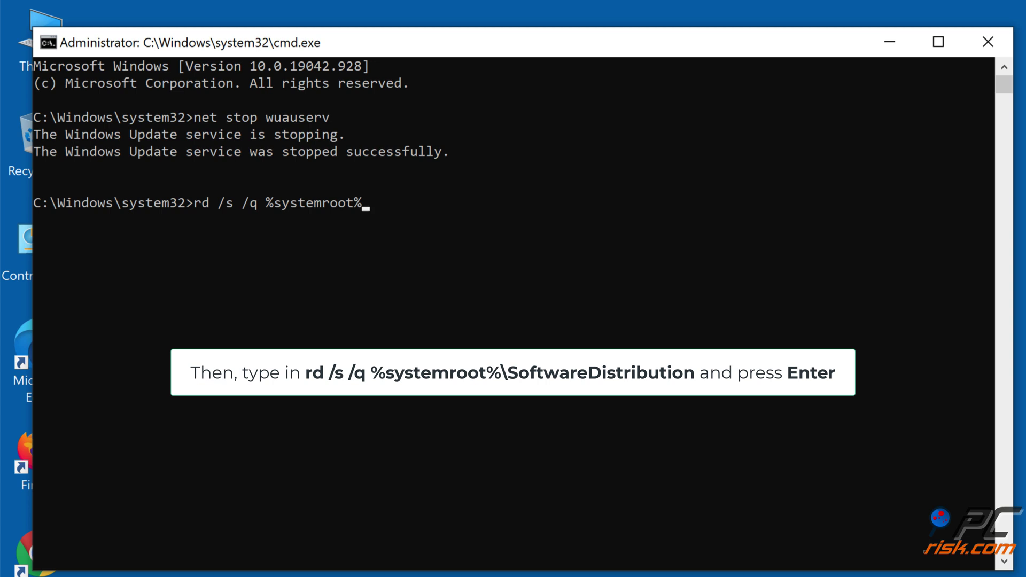
pyautogui.write('%\\softwaredistribution')
pyautogui.press('Return')
pyautogui.write('n')
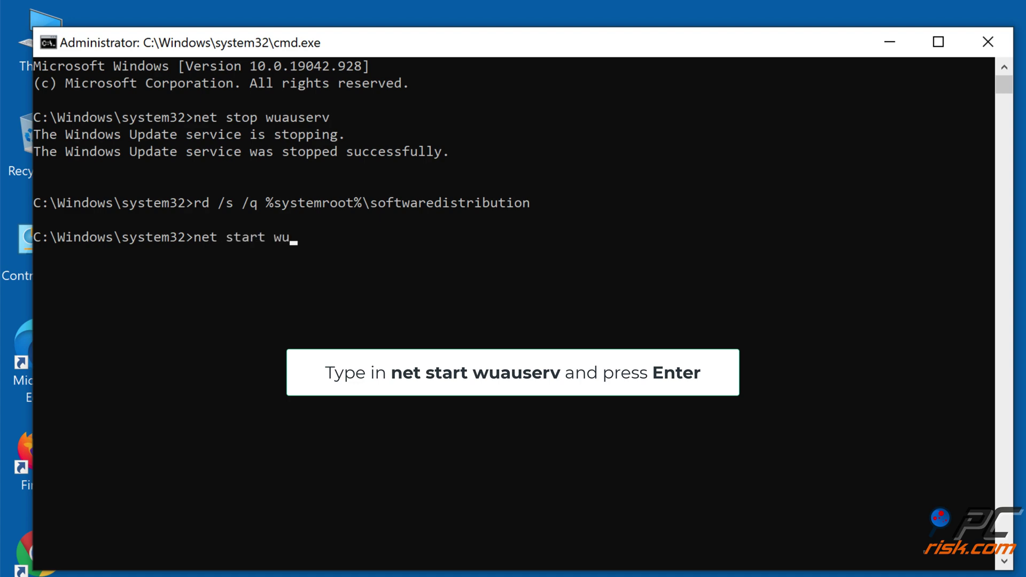
pyautogui.press('Return')
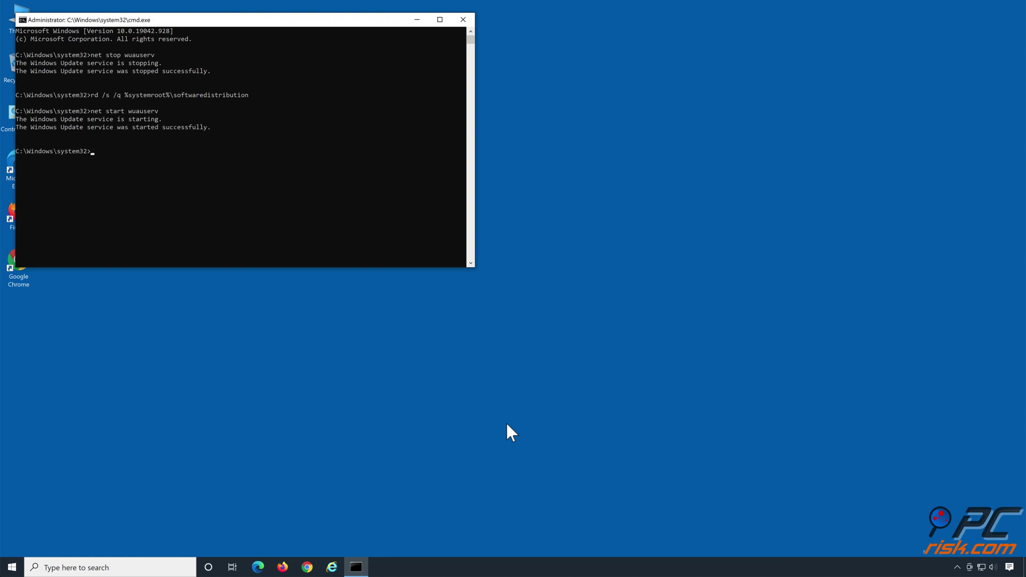
pyautogui.click(507, 425)
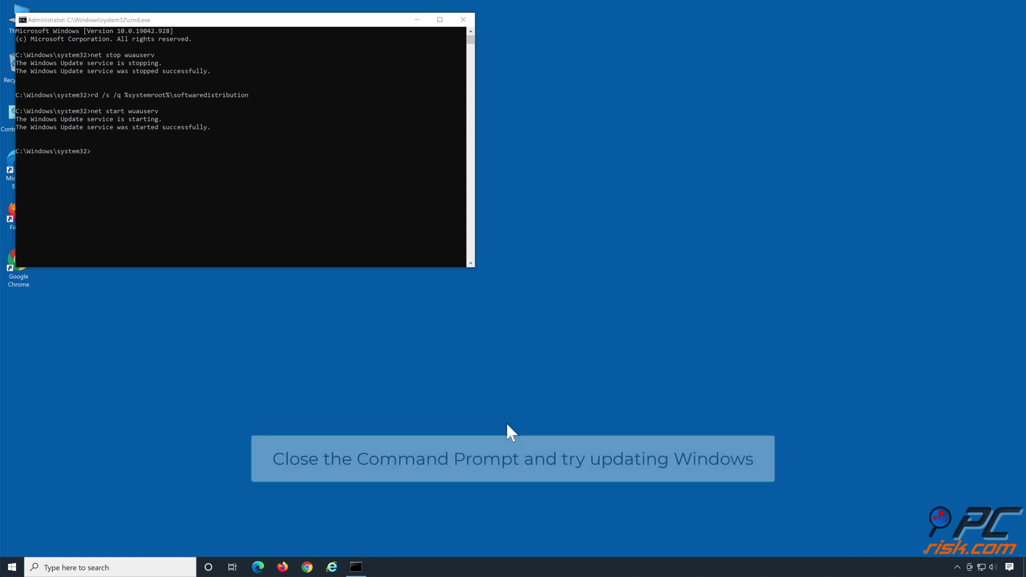
pyautogui.click(463, 20)
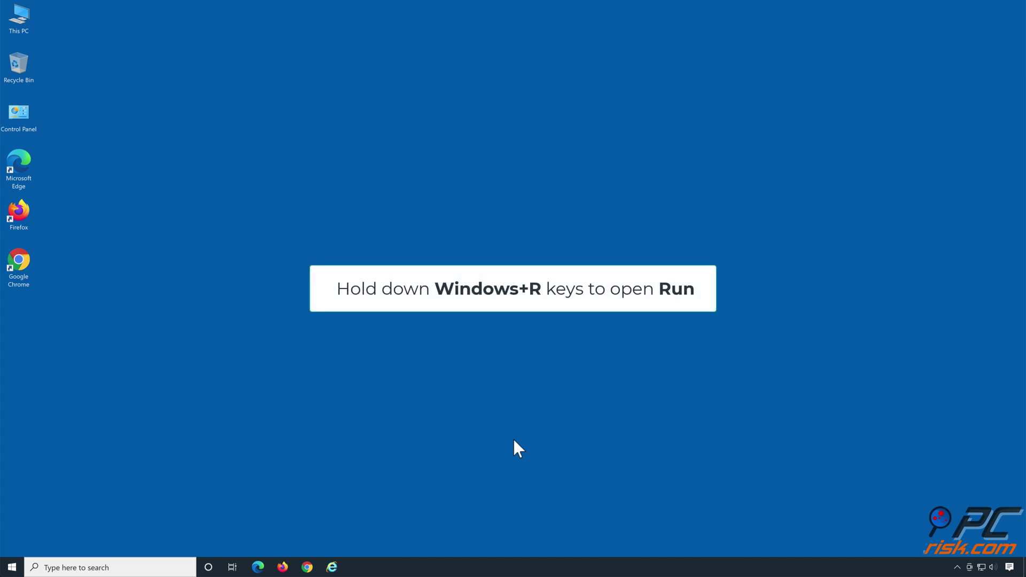
# Run DISM /Online /Cleanup-Image /ScanHealth in an elevated Command Prompt.
pyautogui.press('super+r')
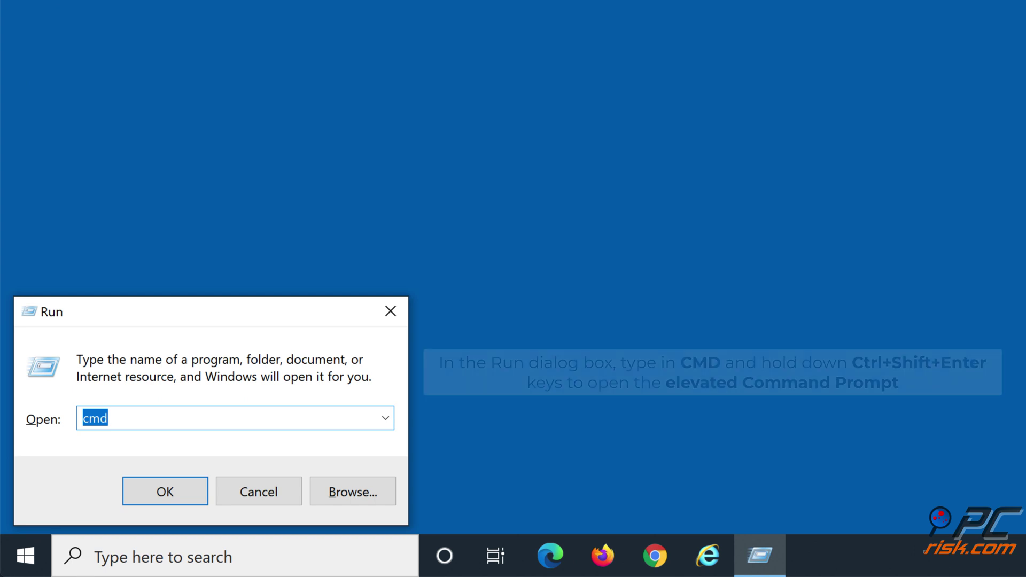
pyautogui.write('cmd')
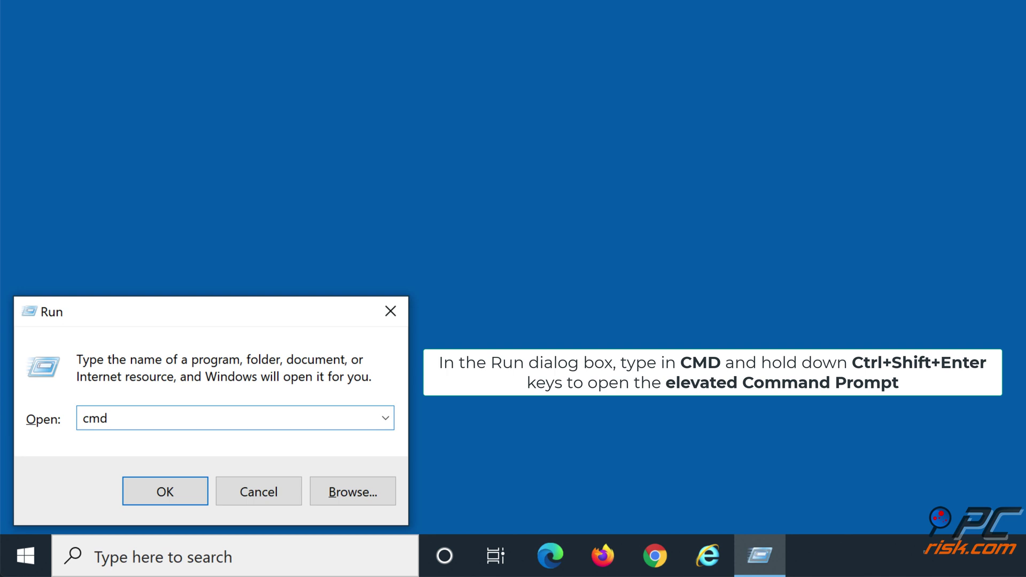
pyautogui.hotkey('ctrl', 'shift', 'Return')
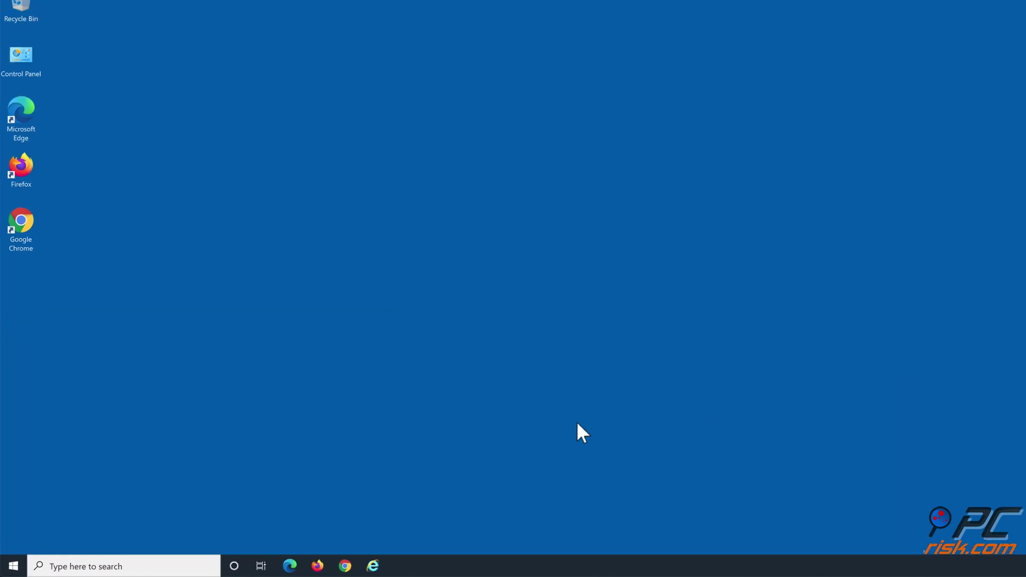
pyautogui.write('dism /online /cleanup')
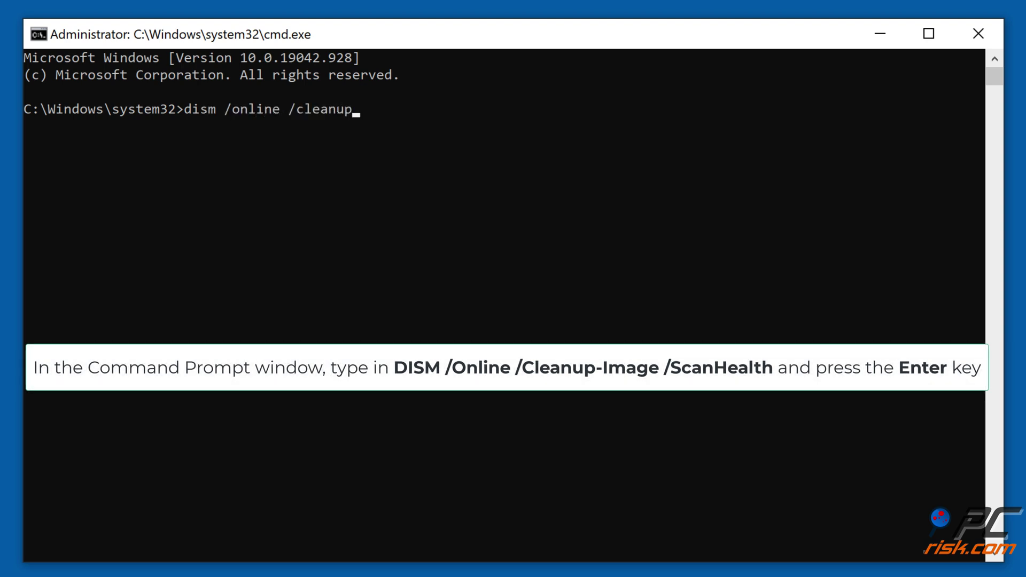
pyautogui.write('image /scanhealth')
pyautogui.press('Return')
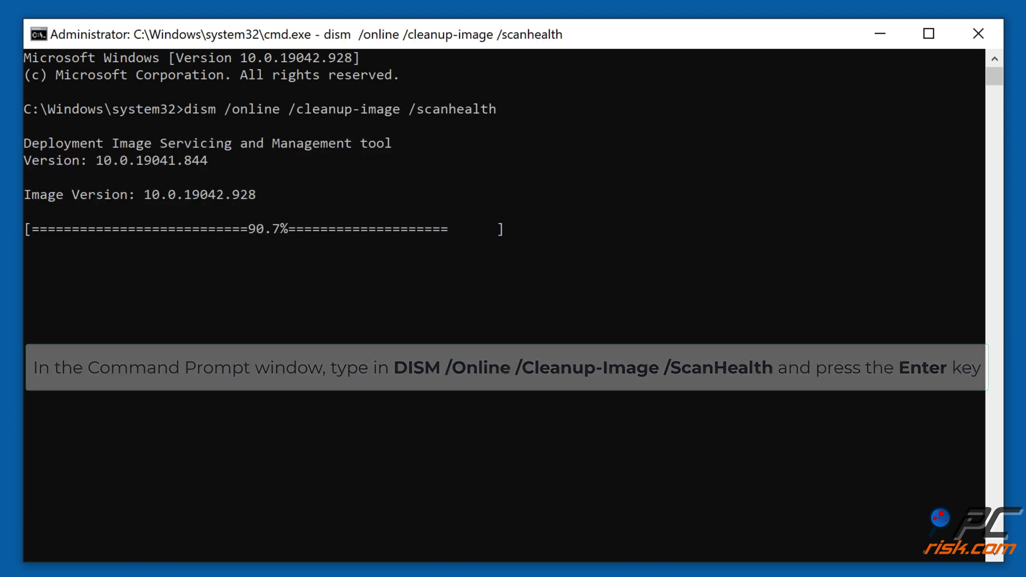
# Run DISM /Online /Cleanup-Image /RestoreHealth, then close the window.
pyautogui.write('dism ')
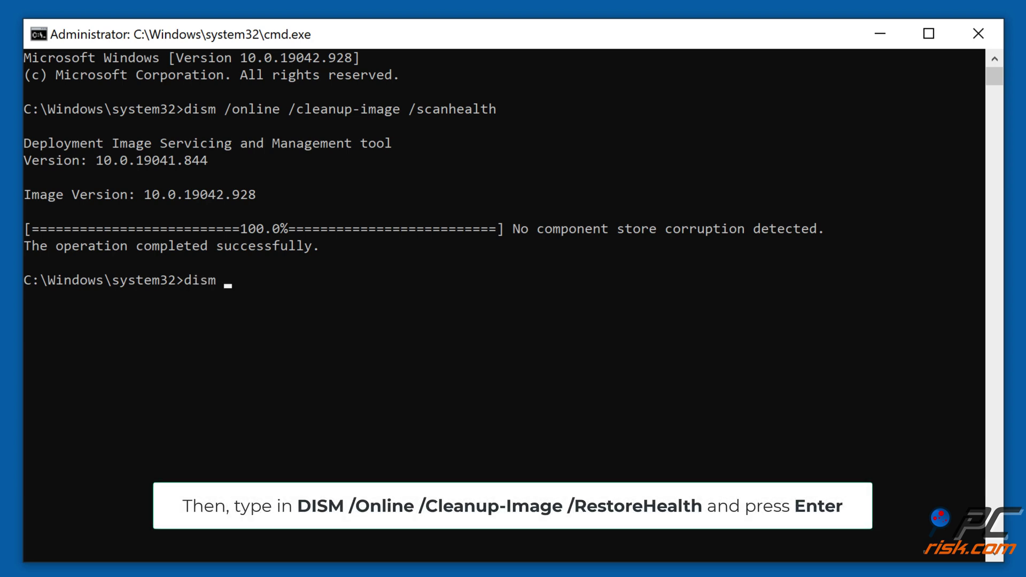
pyautogui.write('/online /cleanup-image')
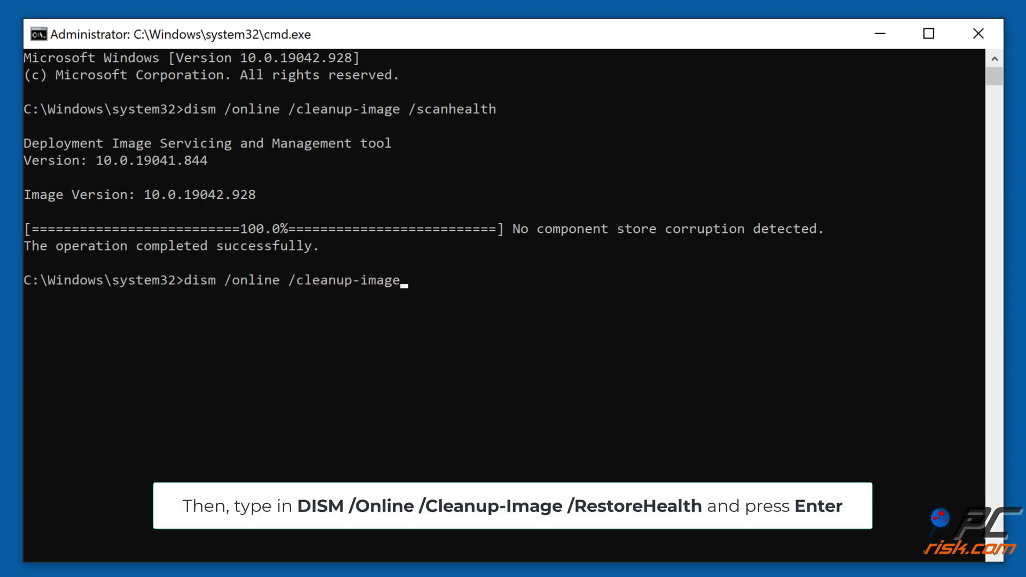
pyautogui.write(' /restorehealth')
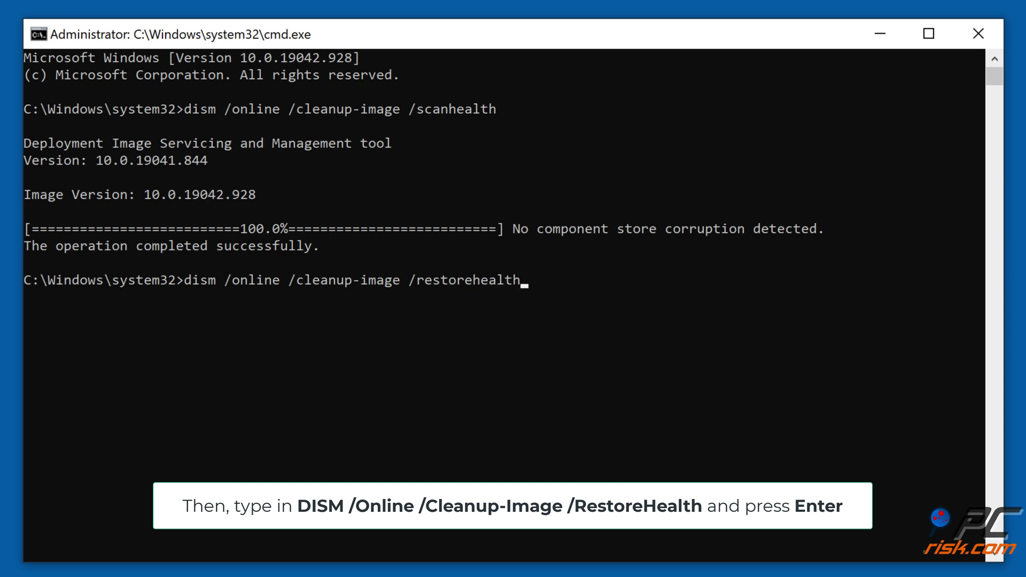
pyautogui.press('Return')
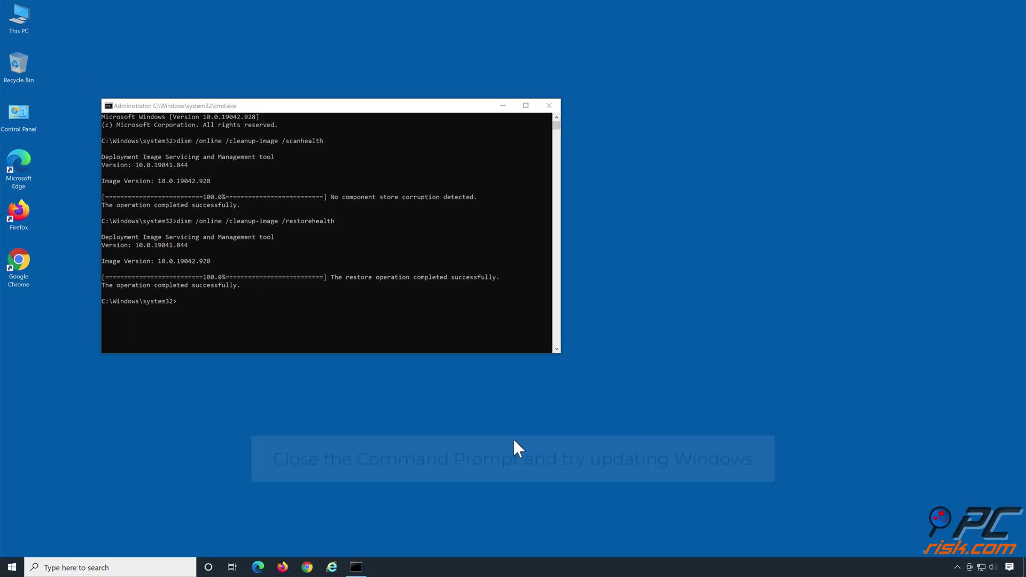
pyautogui.click(549, 105)
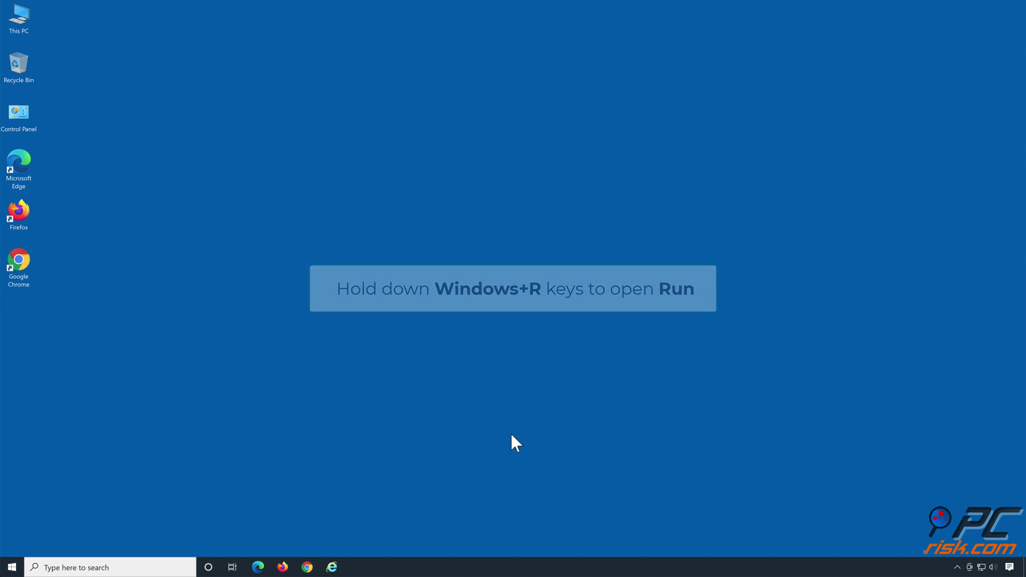
# Run sfc /scannow in an elevated Command Prompt, then close the window.
pyautogui.press('super+r')
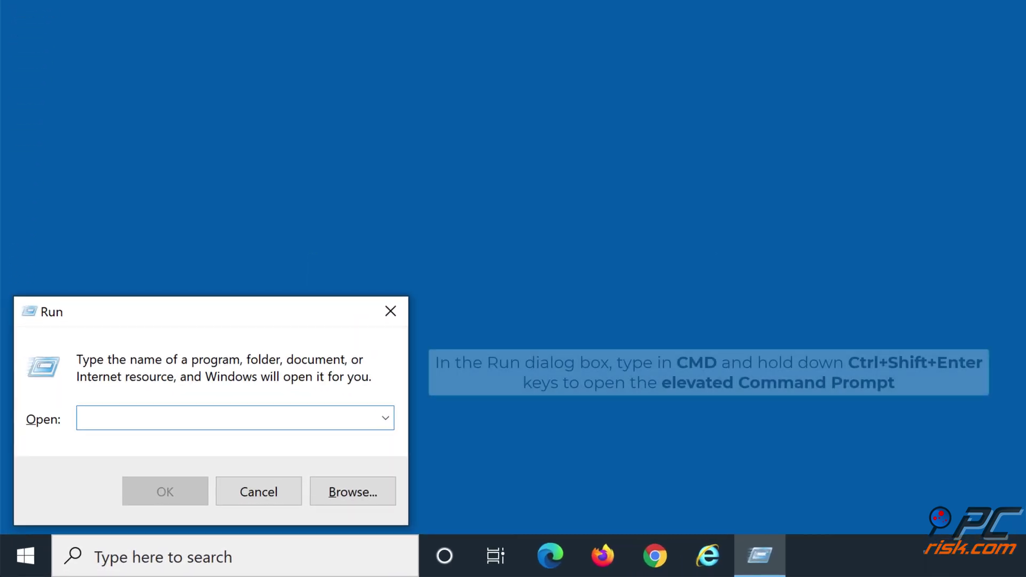
pyautogui.write('cmd')
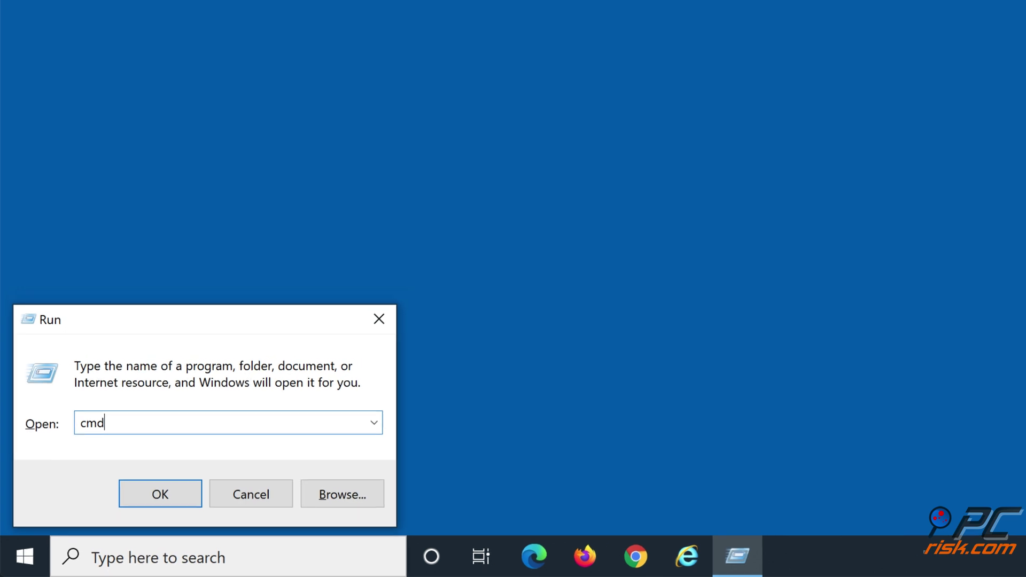
pyautogui.hotkey('ctrl', 'shift', 'Return')
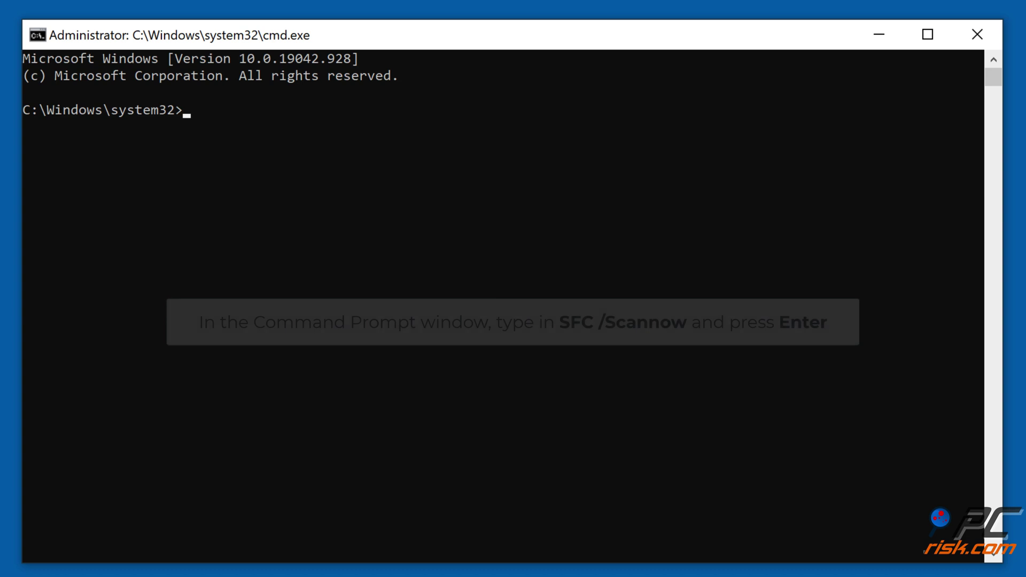
pyautogui.write('sf')
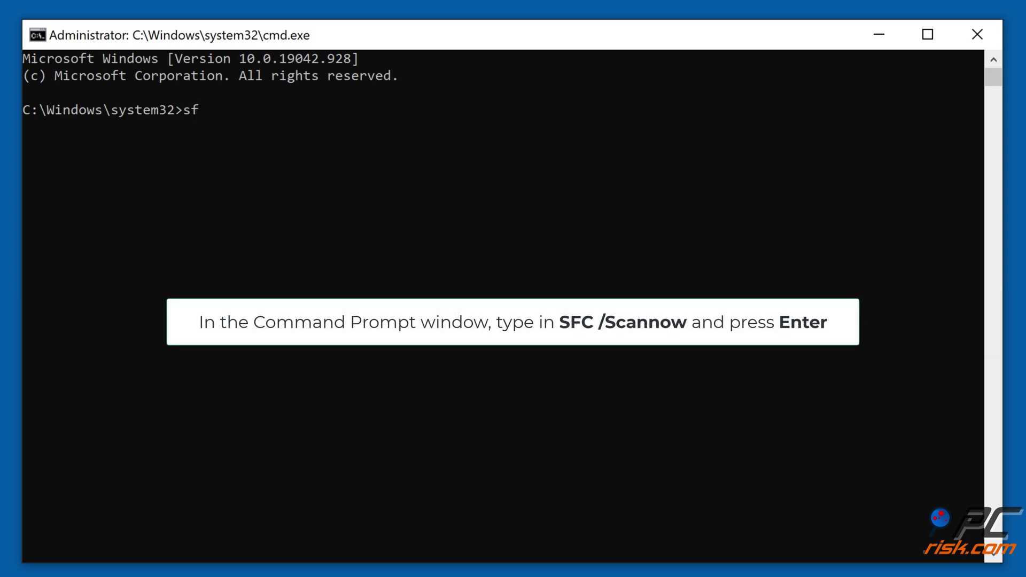
pyautogui.write('c /scannow')
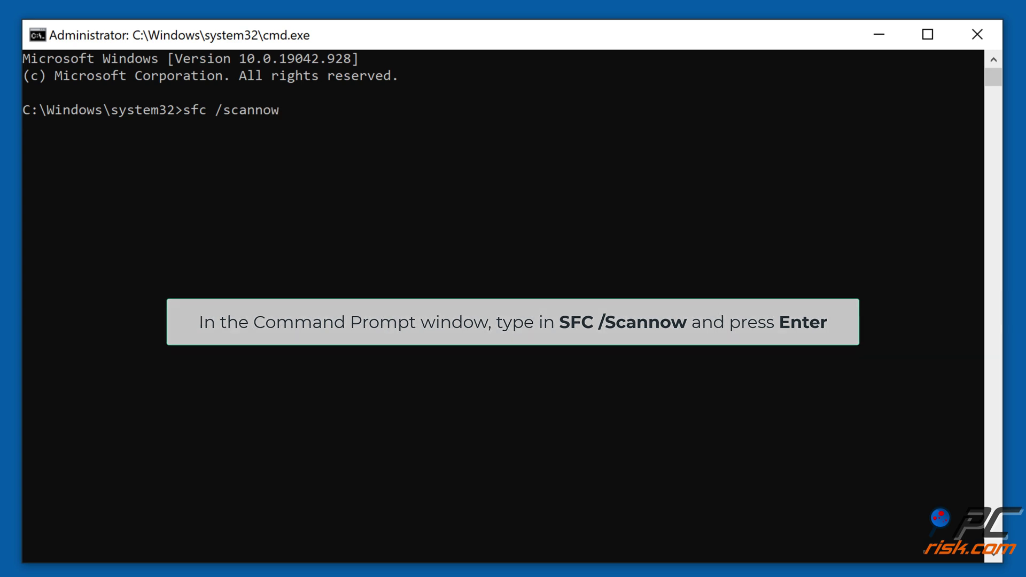
pyautogui.press('Return')
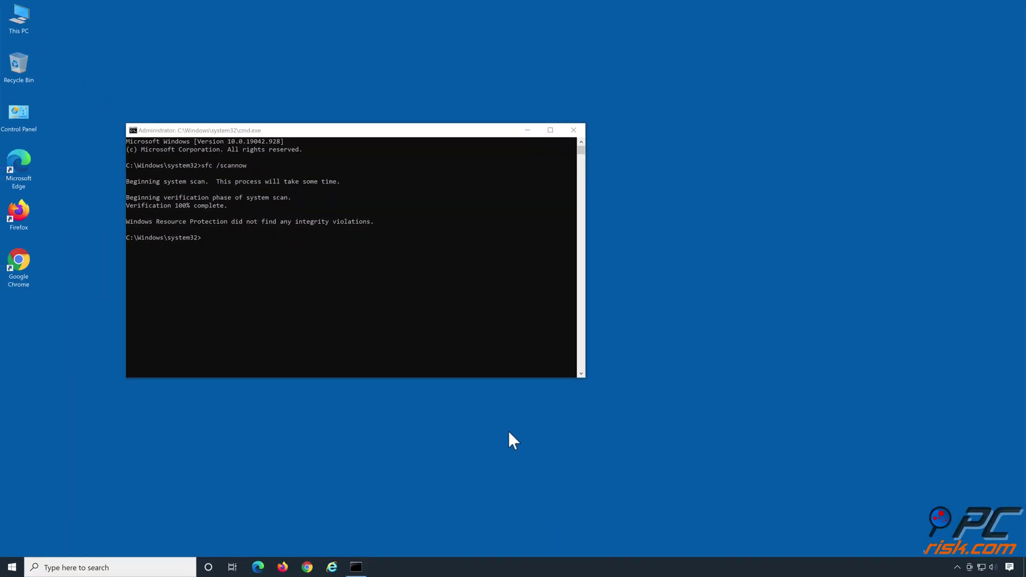
pyautogui.click(573, 130)
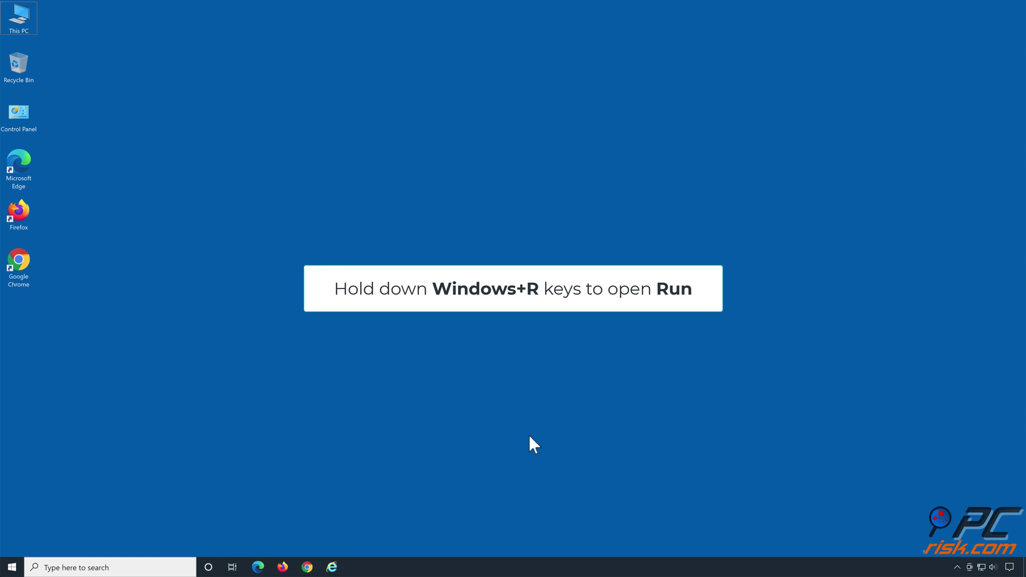
# Open an elevated Command Prompt and stop the wuauserv service.
pyautogui.press('super+r')
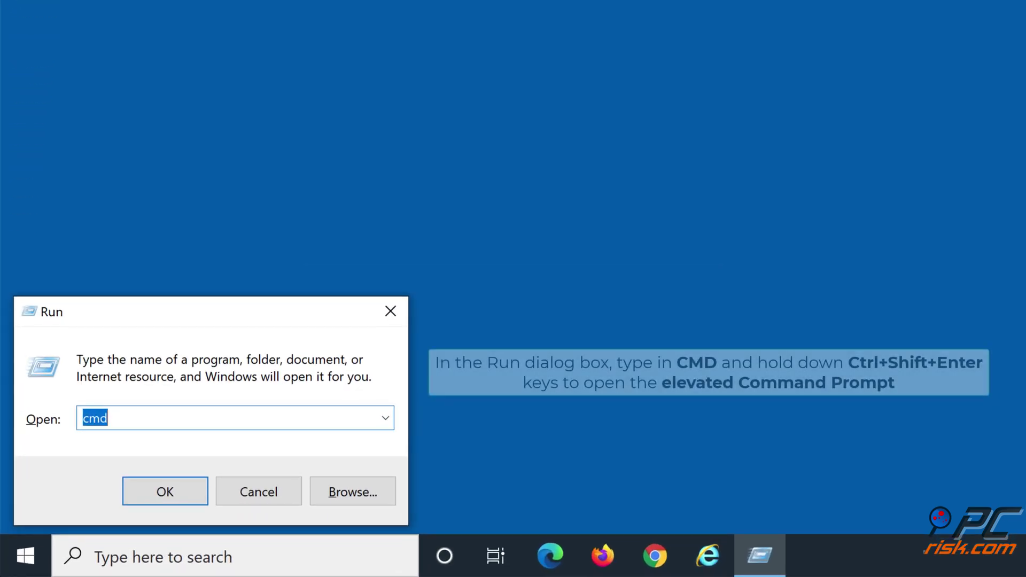
pyautogui.write('cmd')
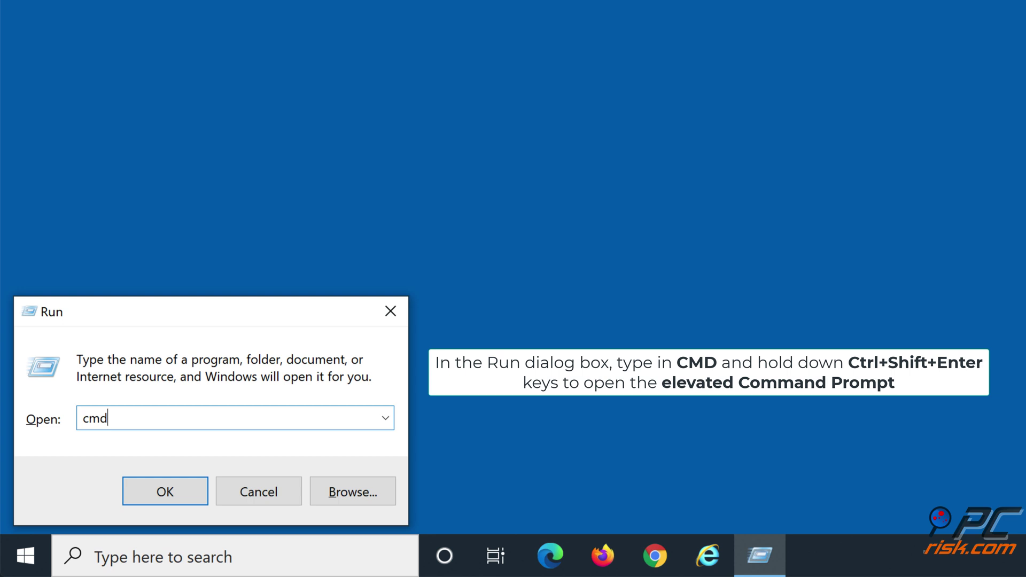
pyautogui.hotkey('ctrl', 'shift', 'Return')
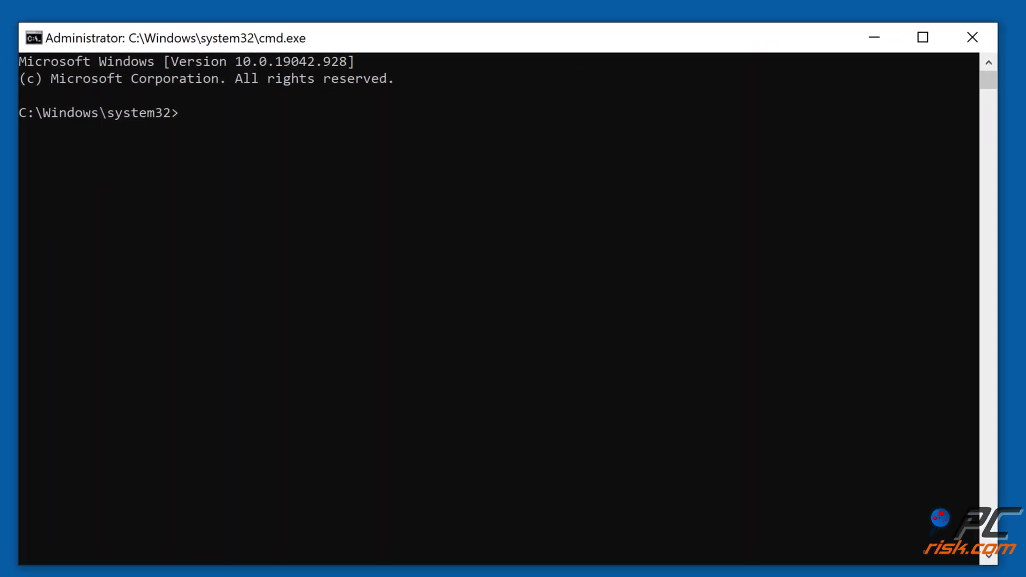
pyautogui.write('net stop wuauserv')
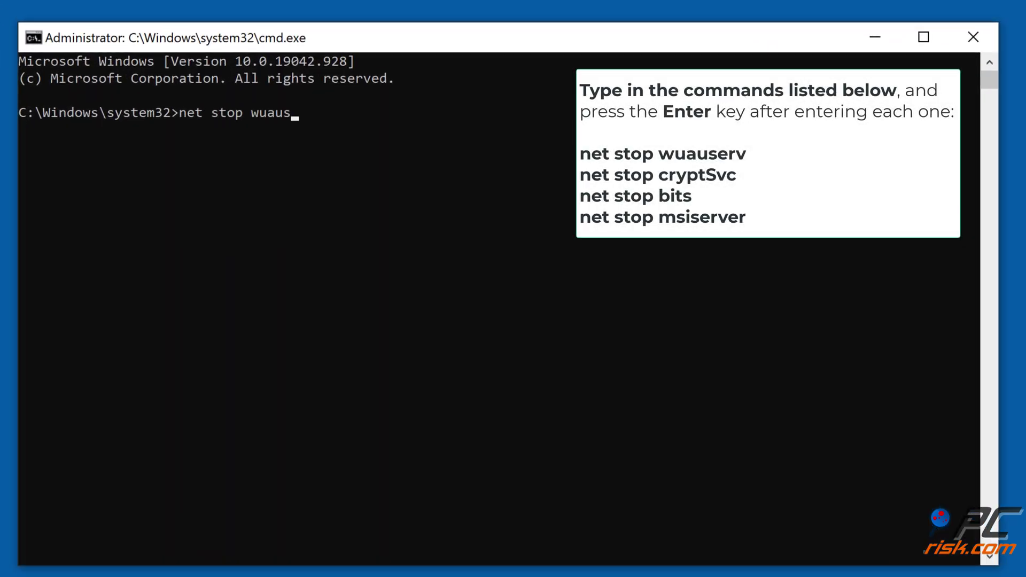
pyautogui.press('Return')
# Stop cryptsvc, bits and msiserver, and enter the SoftwareDistribution rename command.
pyautogui.write('net stop ')
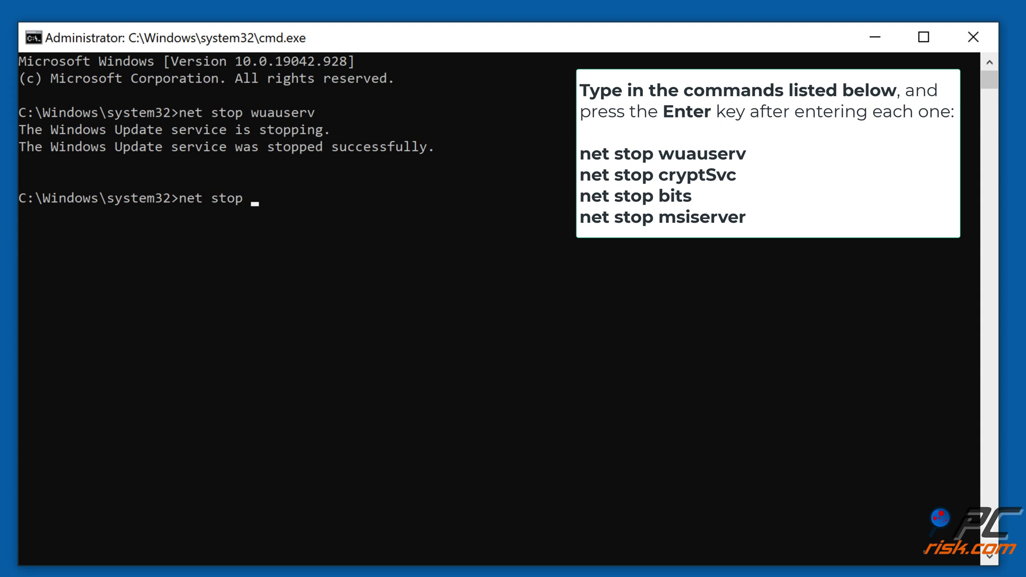
pyautogui.write('cryptsvc')
pyautogui.press('Return')
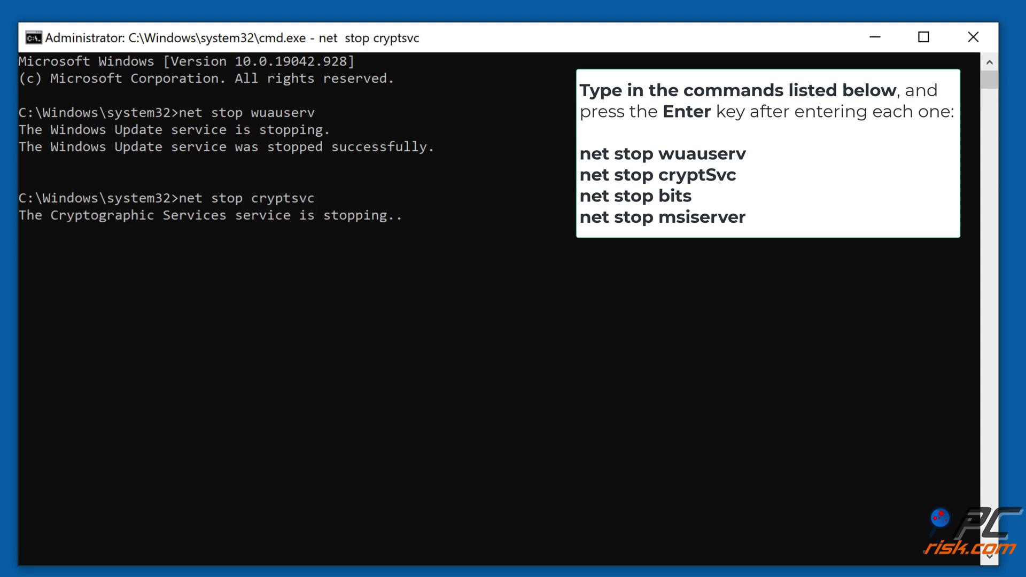
pyautogui.write('net stop bits')
pyautogui.press('Return')
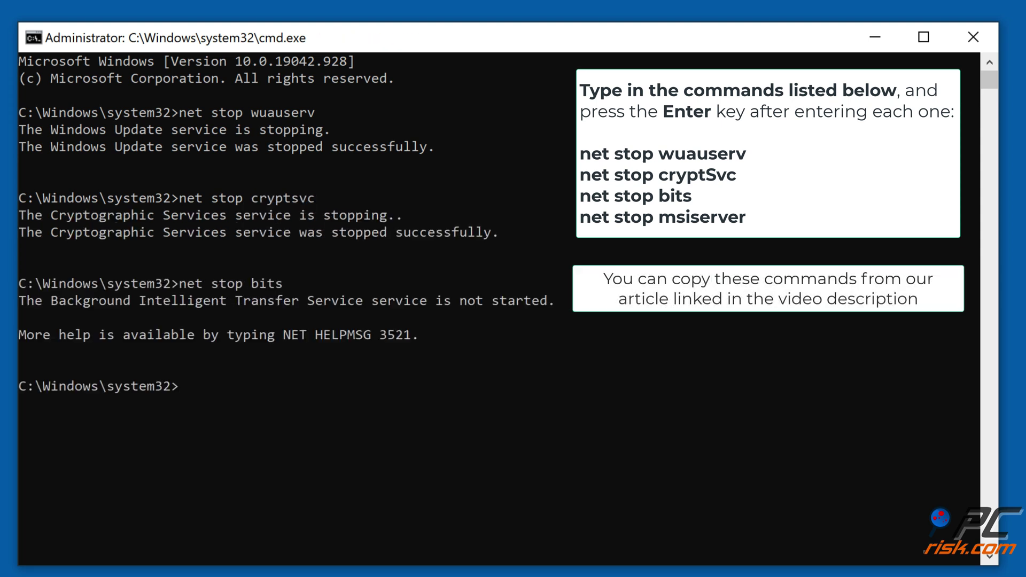
pyautogui.write('net stop msiserver')
pyautogui.press('Return')
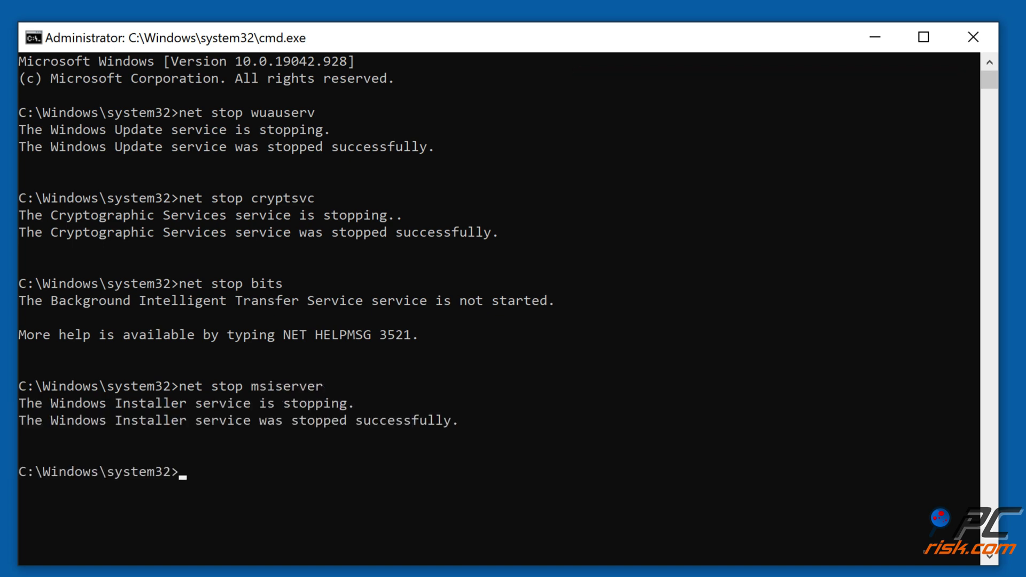
pyautogui.write('re')
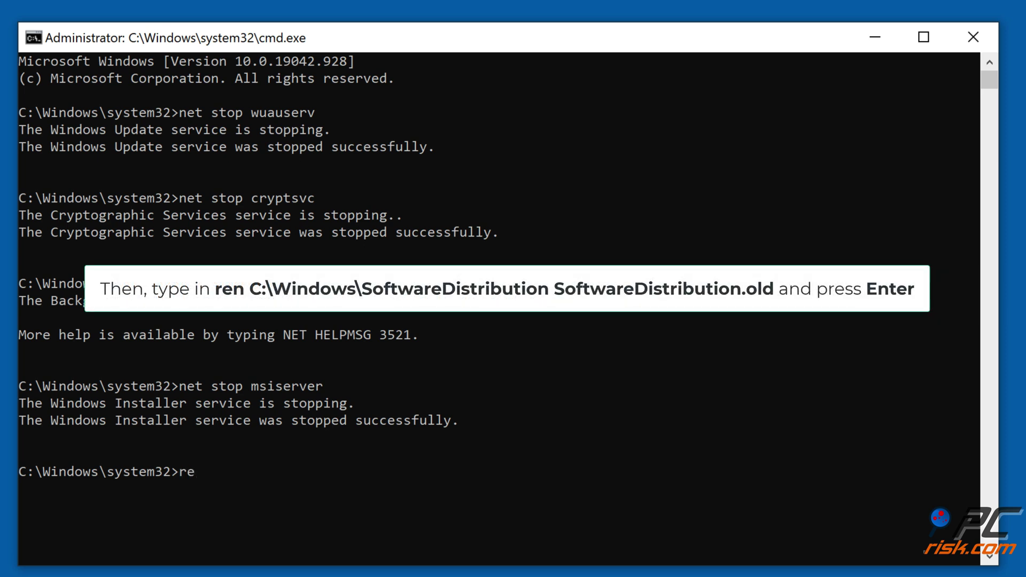
pyautogui.write('n c:\\windows\\soft')
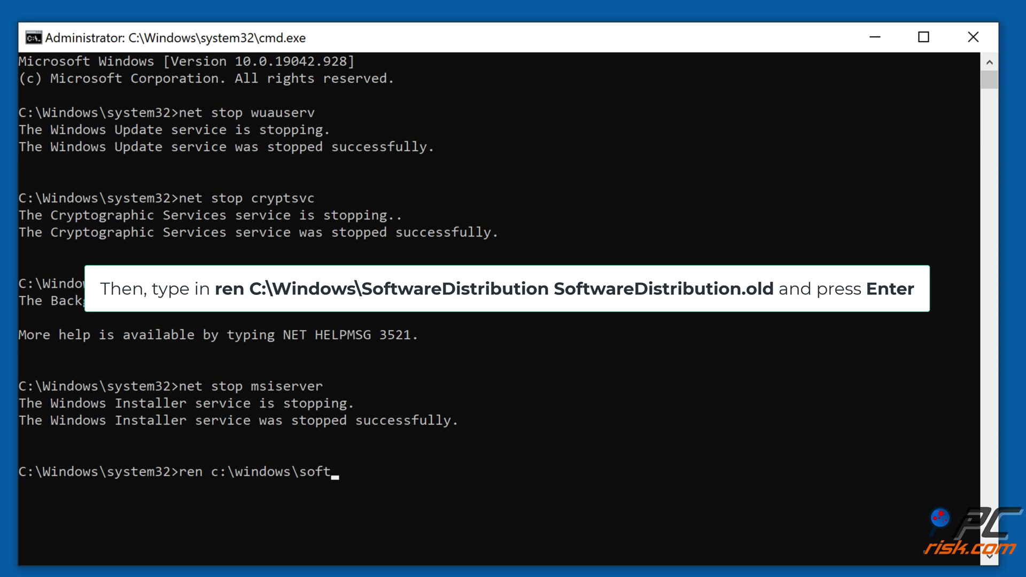
pyautogui.write('waredistribution softwaredistribution.old')
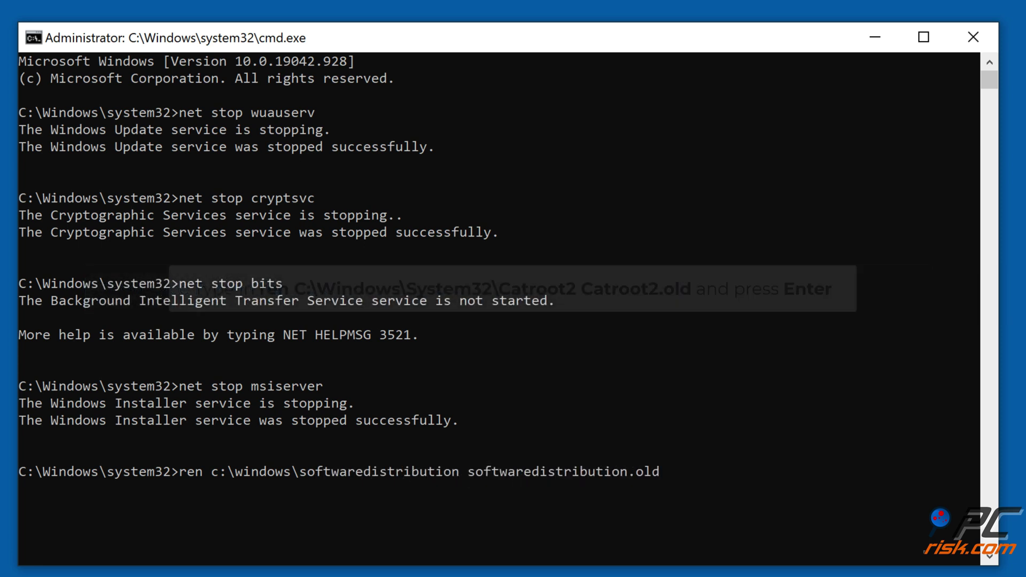
# Rename SoftwareDistribution to softwaredistribution.old and catroot2 to catroot2.old.
pyautogui.press('Return')
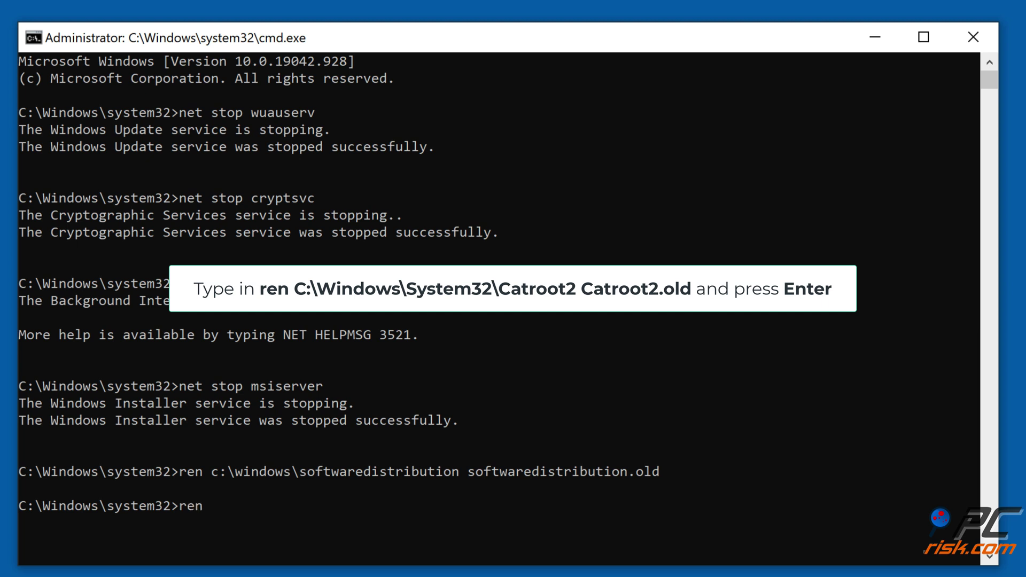
pyautogui.write('ren c:\\windows\\system32\\catroot2 ca')
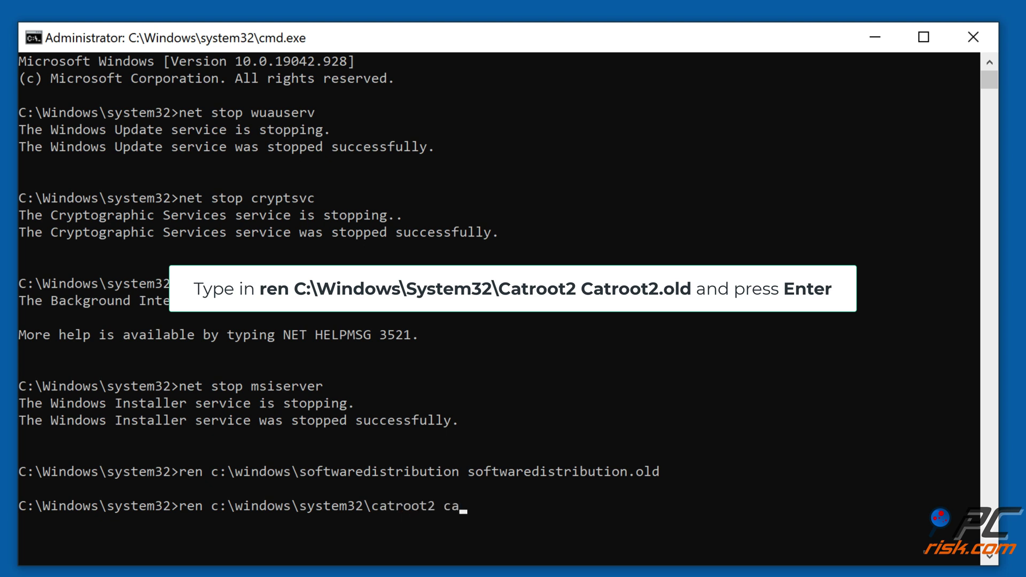
pyautogui.write('troot2.old')
pyautogui.press('Return')
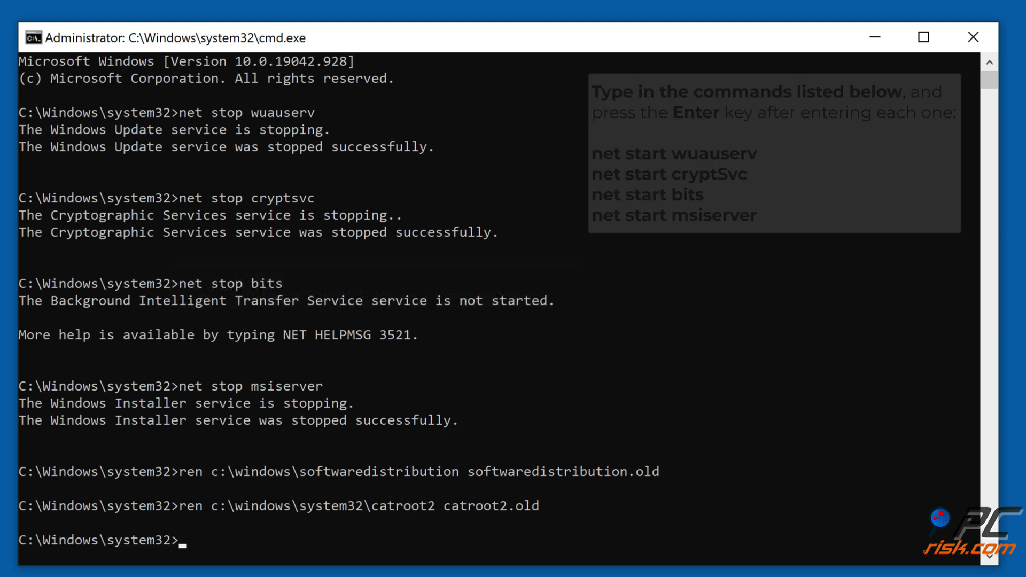
# Restart the wuauserv, cryptsvc, bits and msiserver services with net start.
pyautogui.write('net start wuauserv')
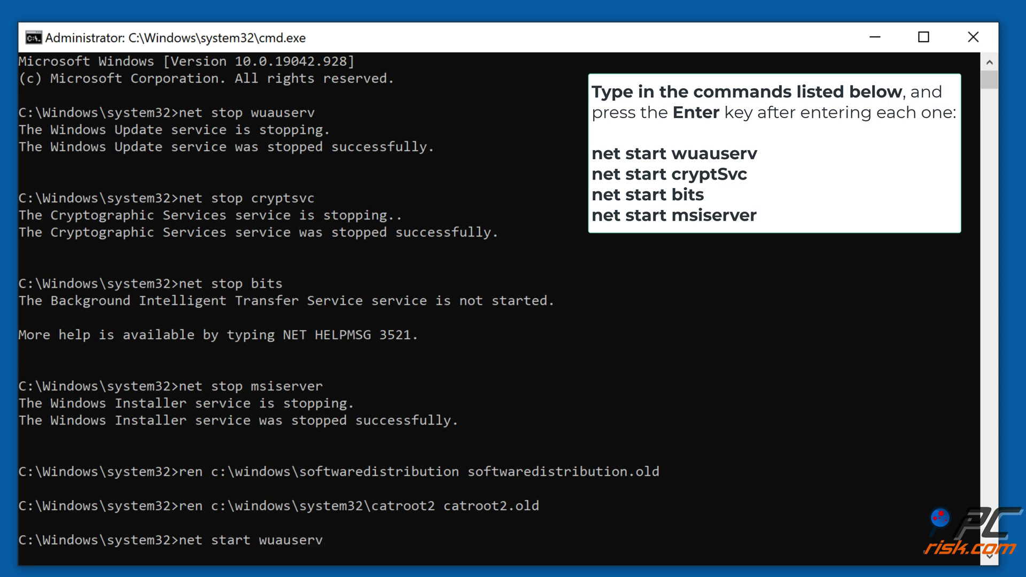
pyautogui.press('Return')
pyautogui.write('net')
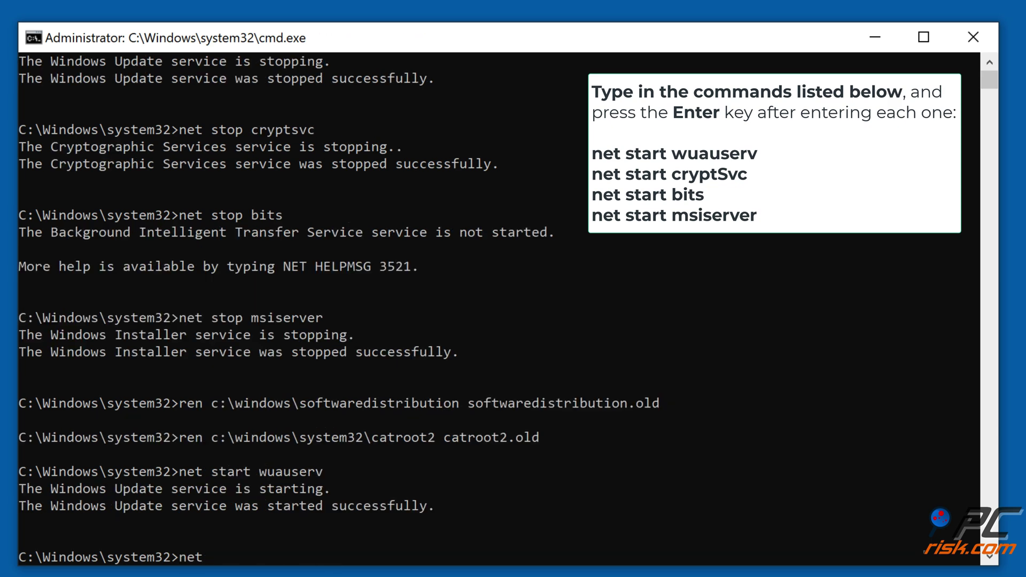
pyautogui.write(' start cryptsvc')
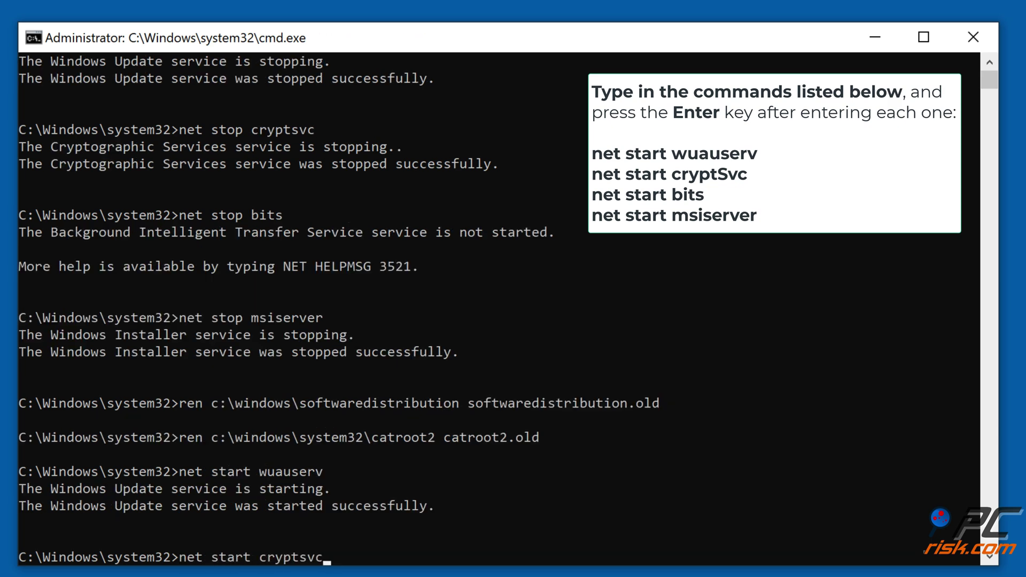
pyautogui.press('Return')
pyautogui.write('net start bits')
pyautogui.press('Return')
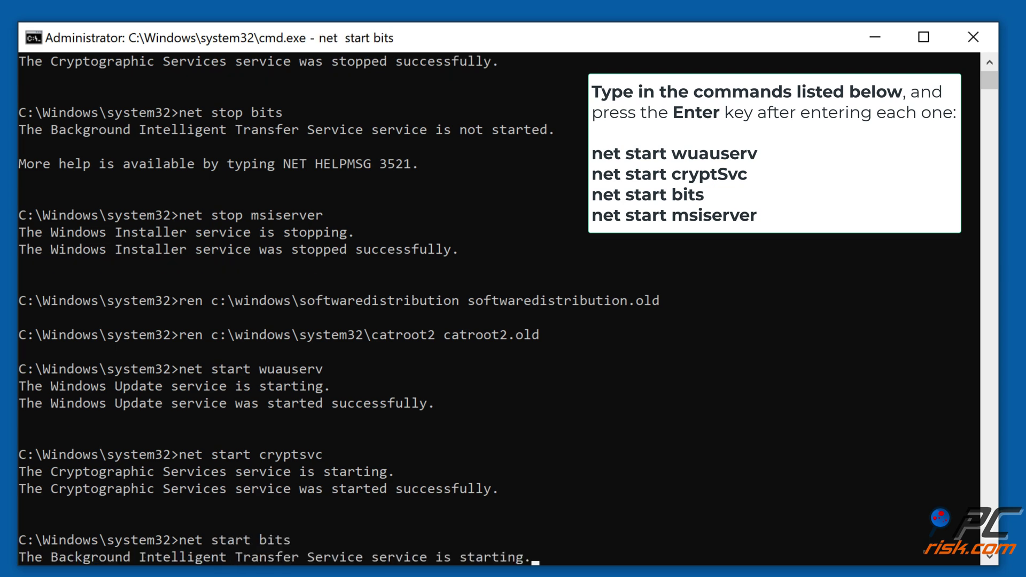
pyautogui.write('net start msiserver')
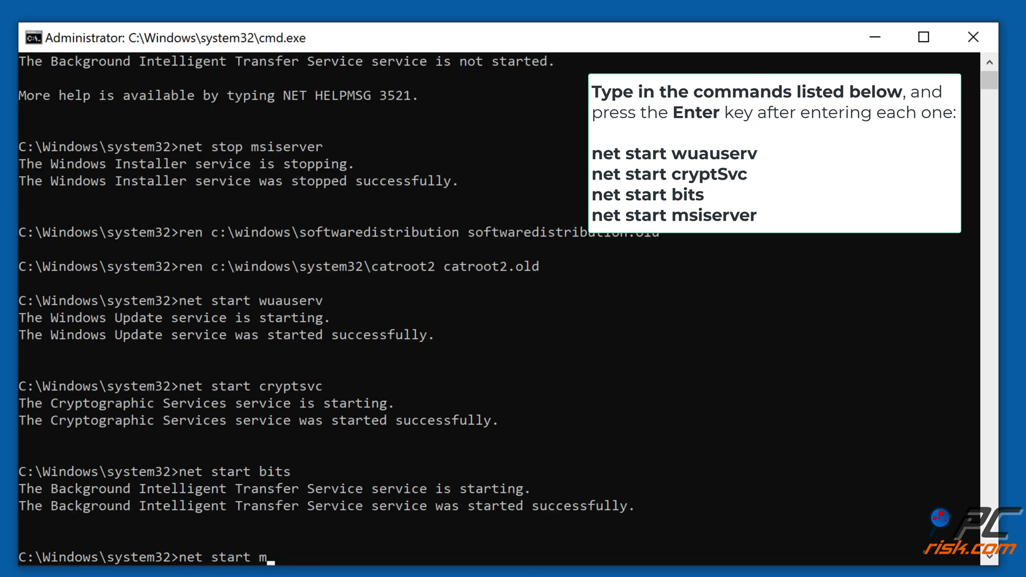
pyautogui.press('Return')
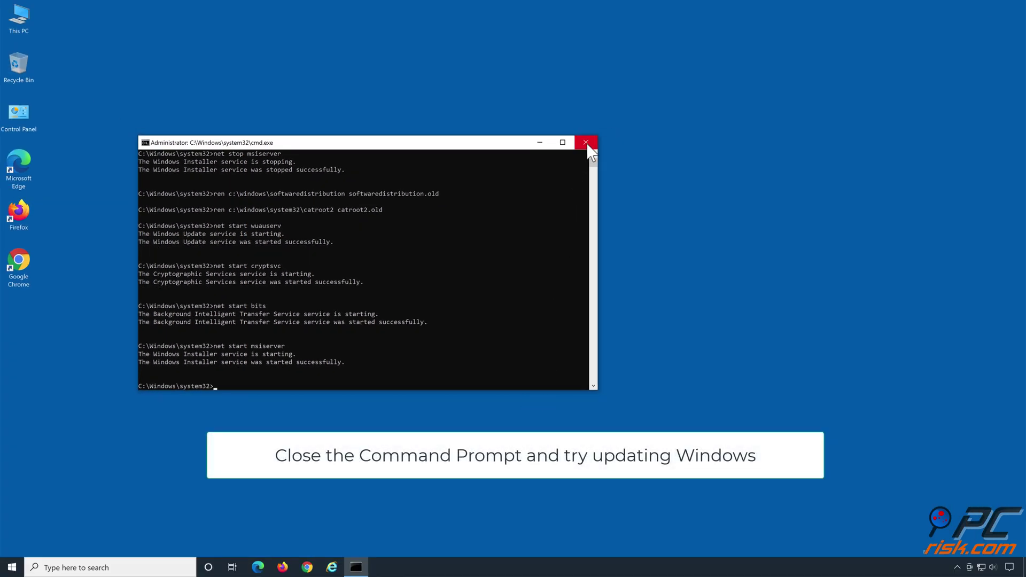
# Close Command Prompt, load the Windows 10 download page in Edge, and download MediaCreationTool21H1.exe.
pyautogui.click(586, 143)
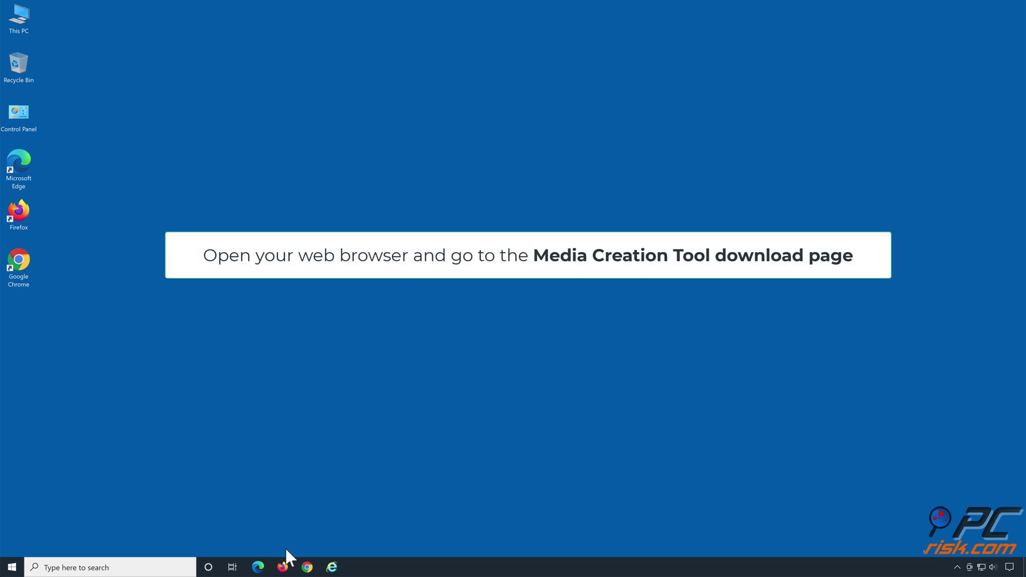
pyautogui.click(283, 567)
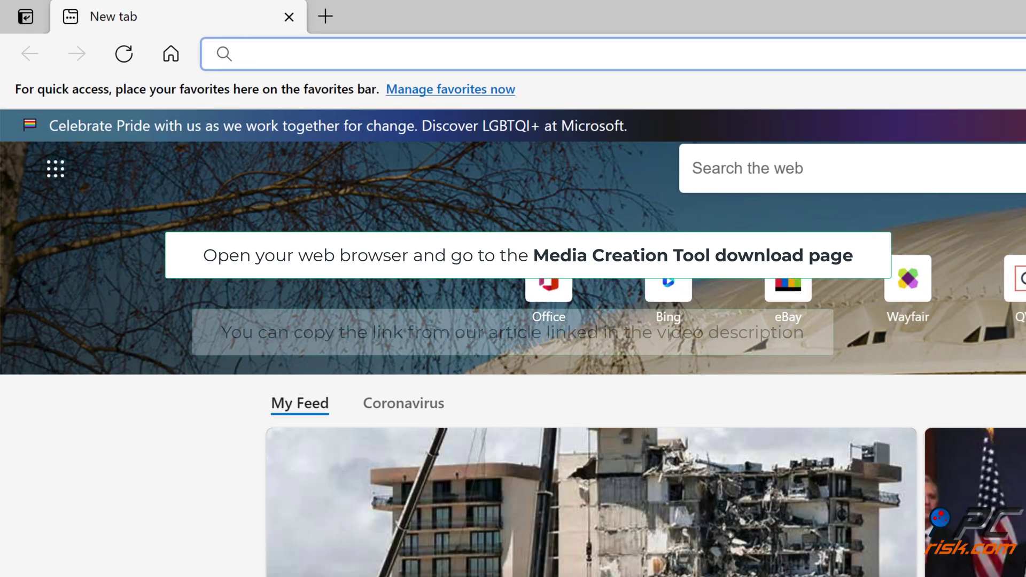
pyautogui.write('https://www.microsoft.com/en-us/software-download/windows10')
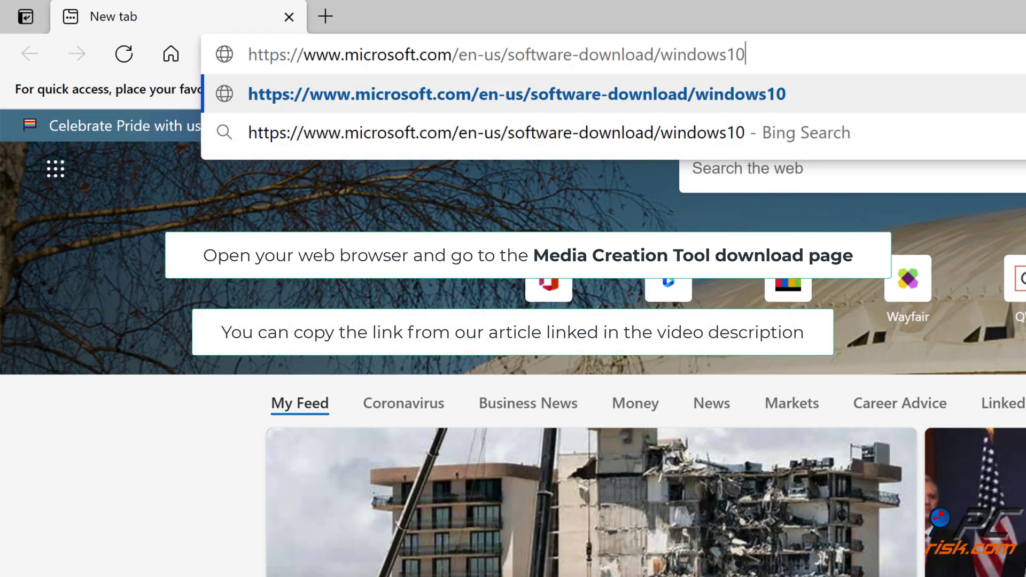
pyautogui.press('Return')
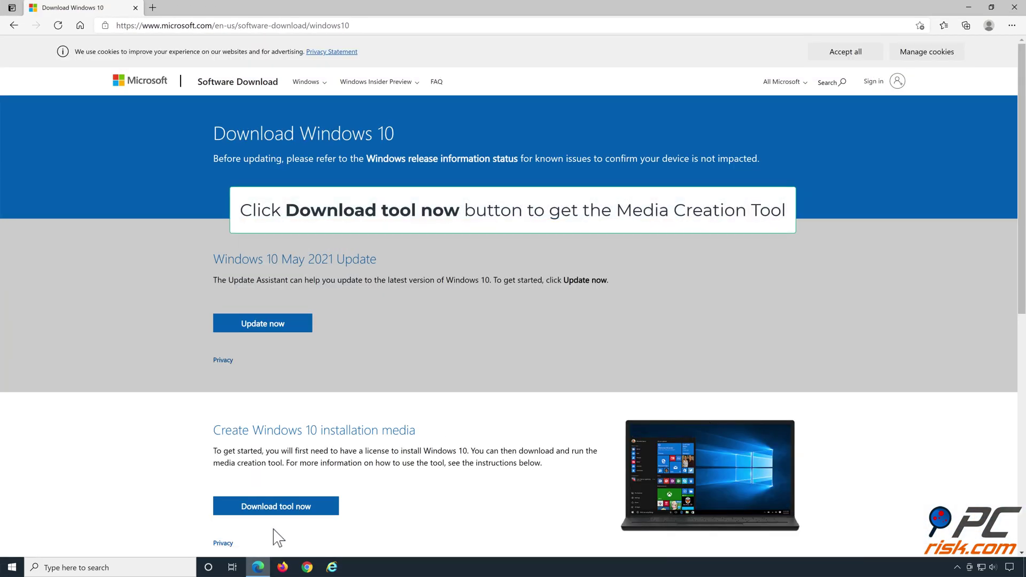
pyautogui.scroll(-3, 273, 534)
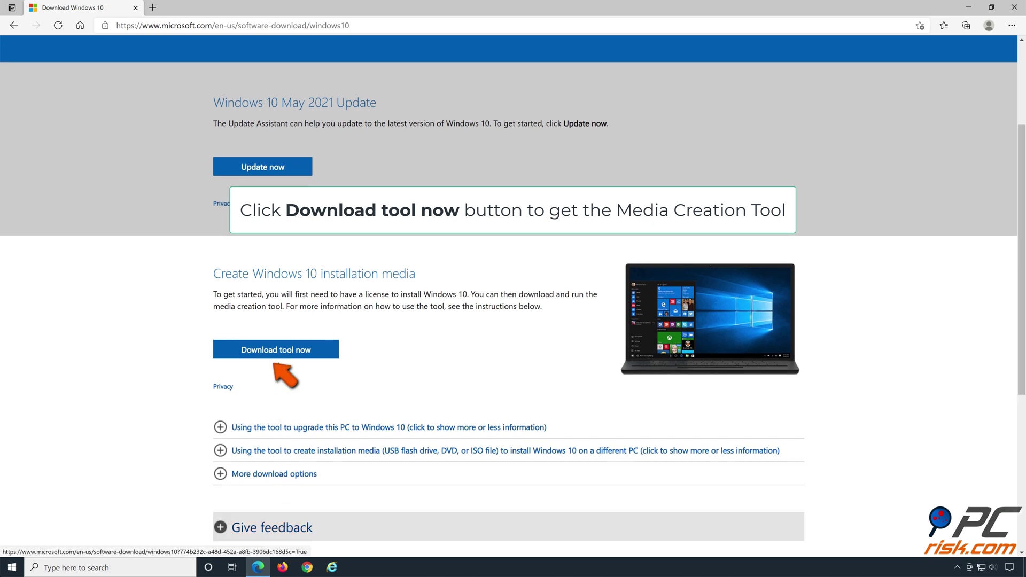
pyautogui.click(279, 356)
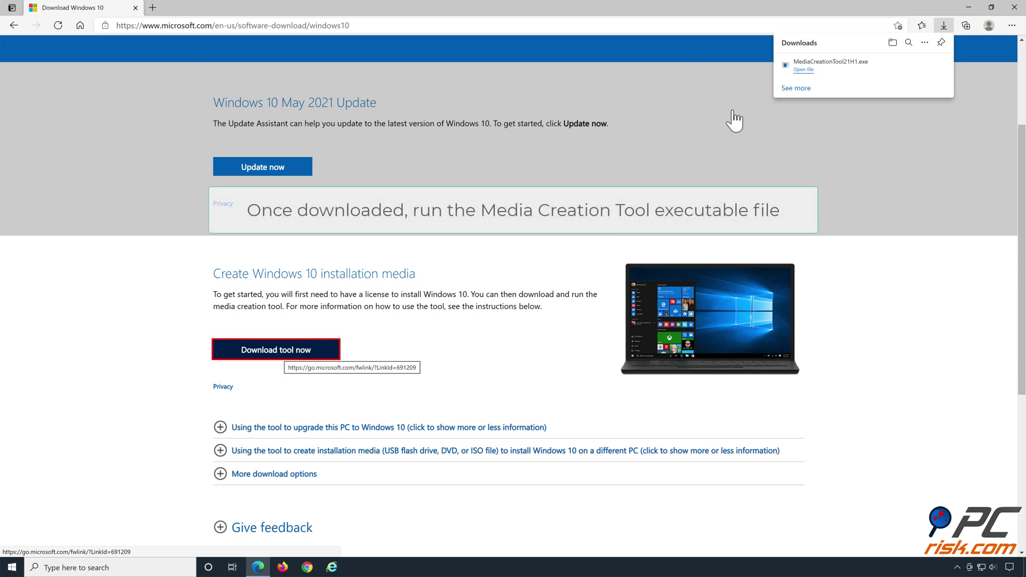
# Launch the Media Creation Tool, close Edge, accept its license, and choose Upgrade this PC now.
pyautogui.click(804, 70)
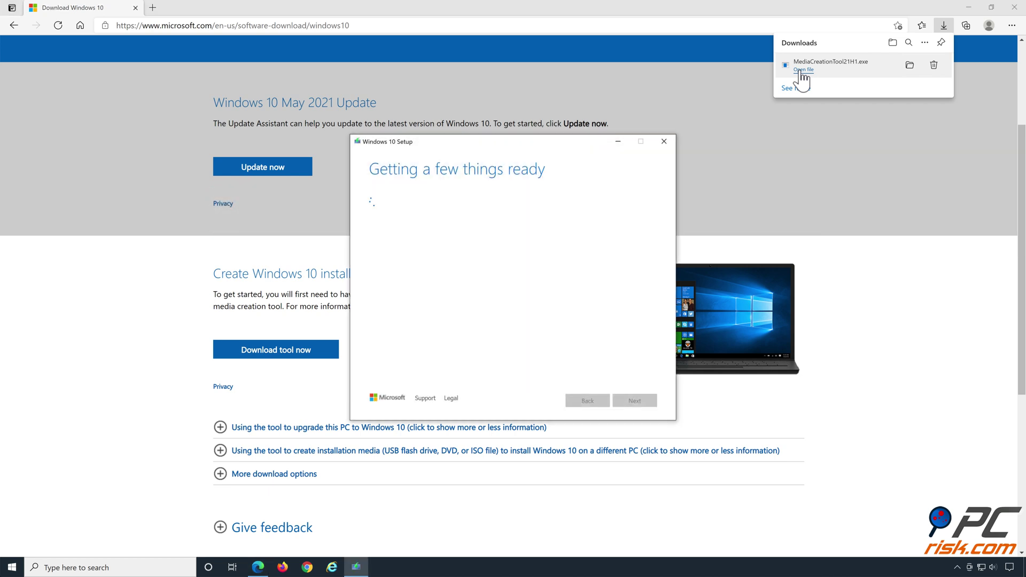
pyautogui.click(1015, 8)
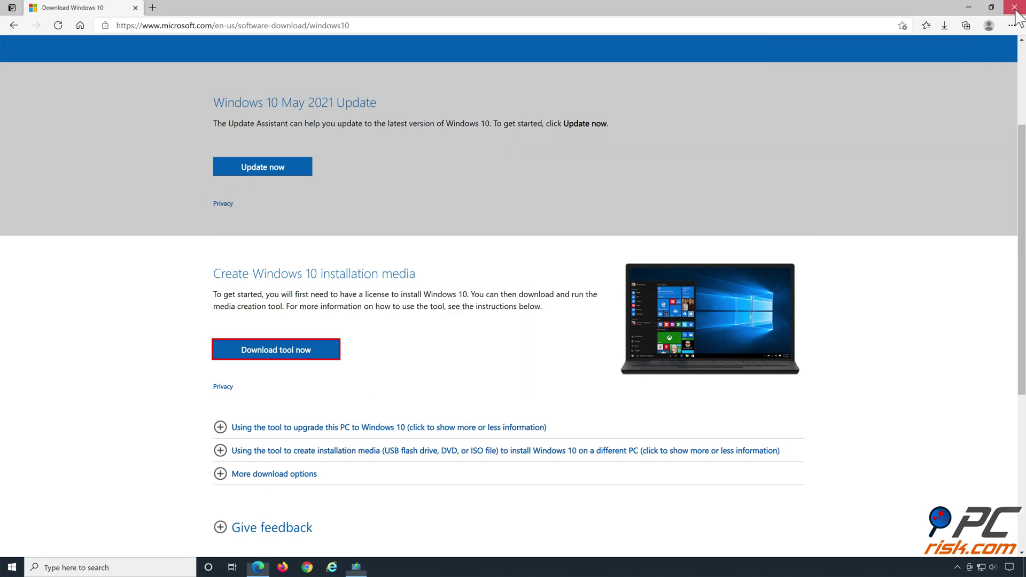
pyautogui.click(527, 513)
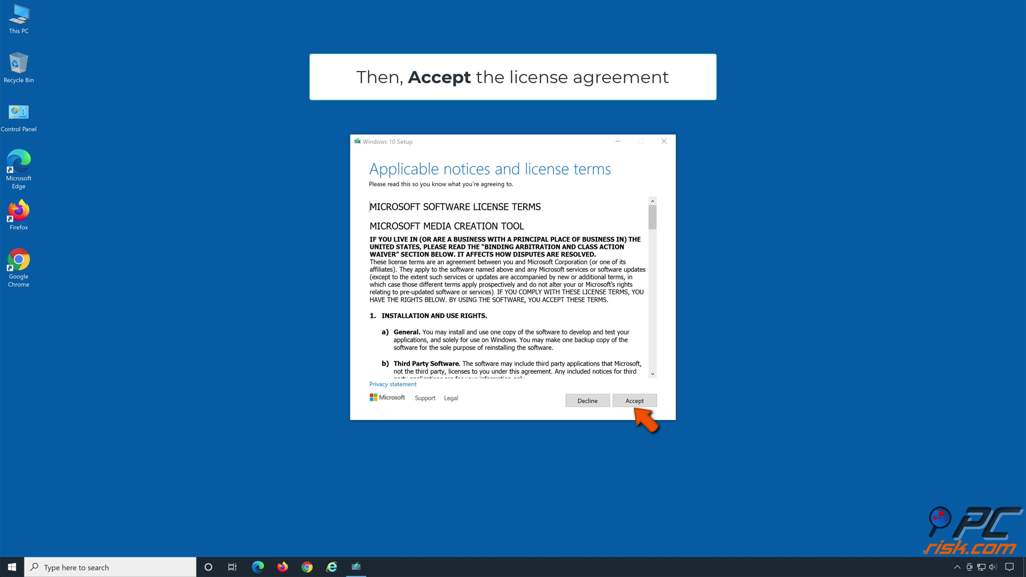
pyautogui.click(635, 405)
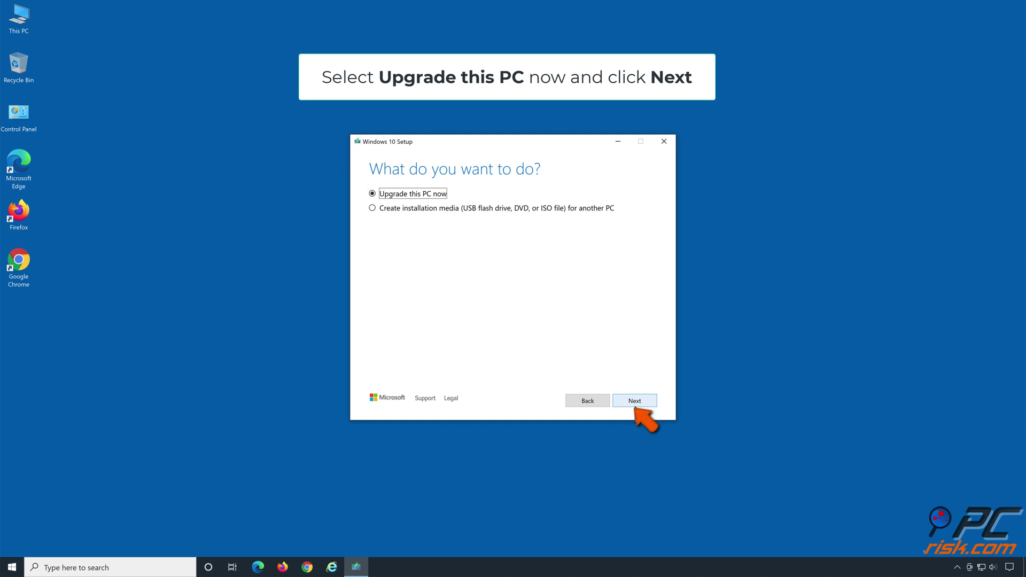
pyautogui.click(635, 402)
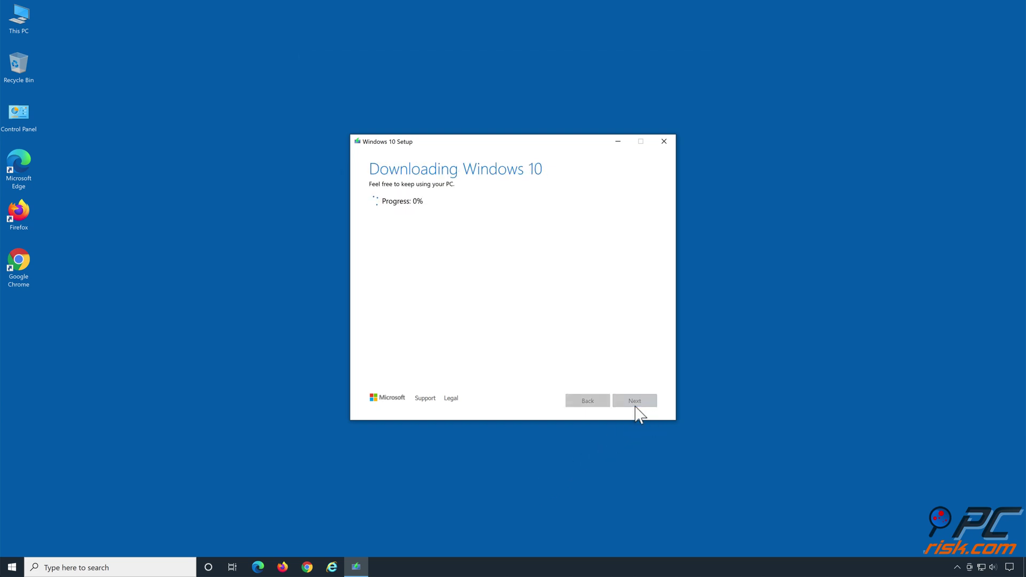
# Accept the Windows 10 license terms and keep personal files and apps for the upgrade.
pyautogui.click(516, 495)
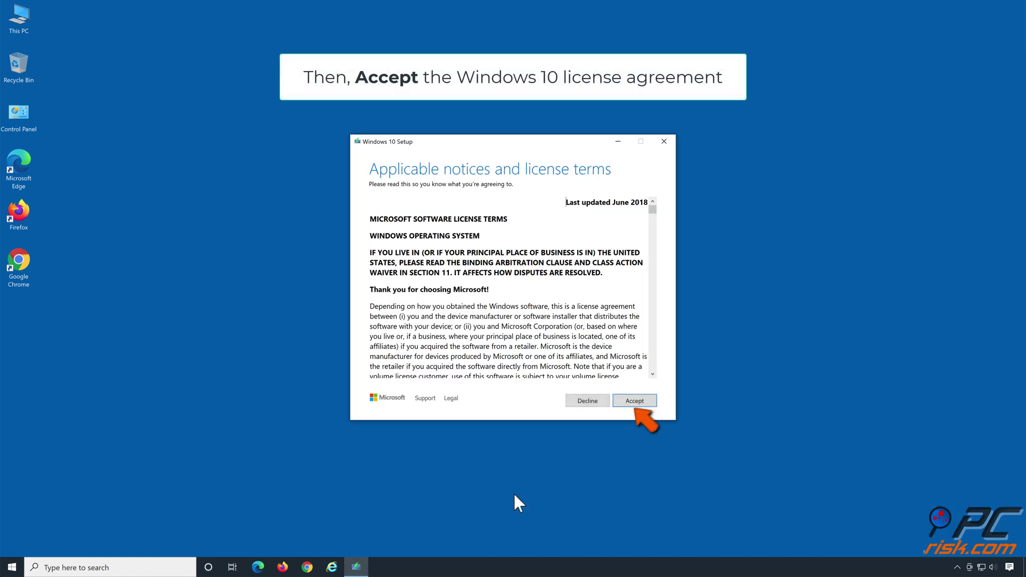
pyautogui.click(633, 406)
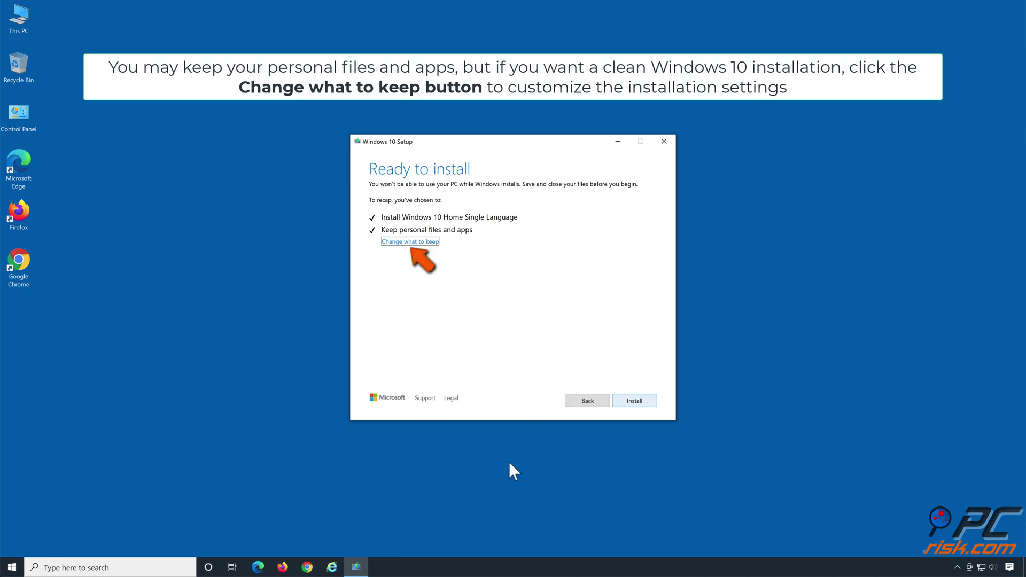
pyautogui.click(411, 243)
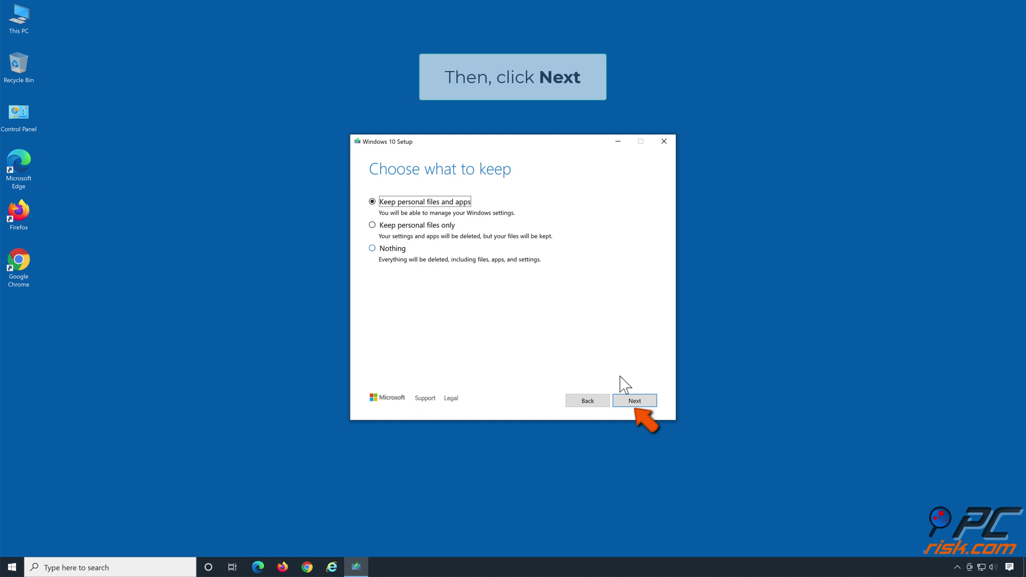
pyautogui.click(636, 405)
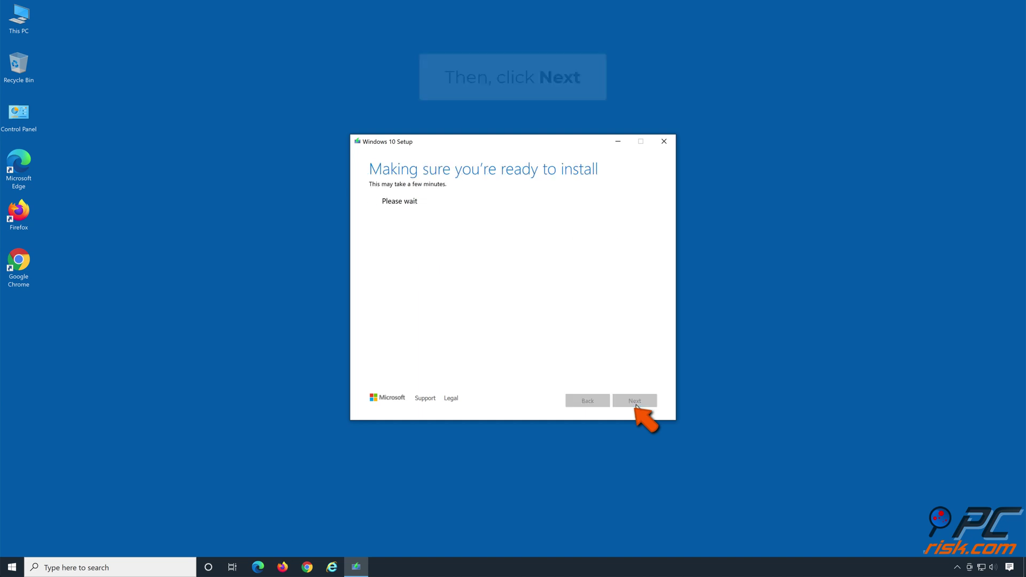